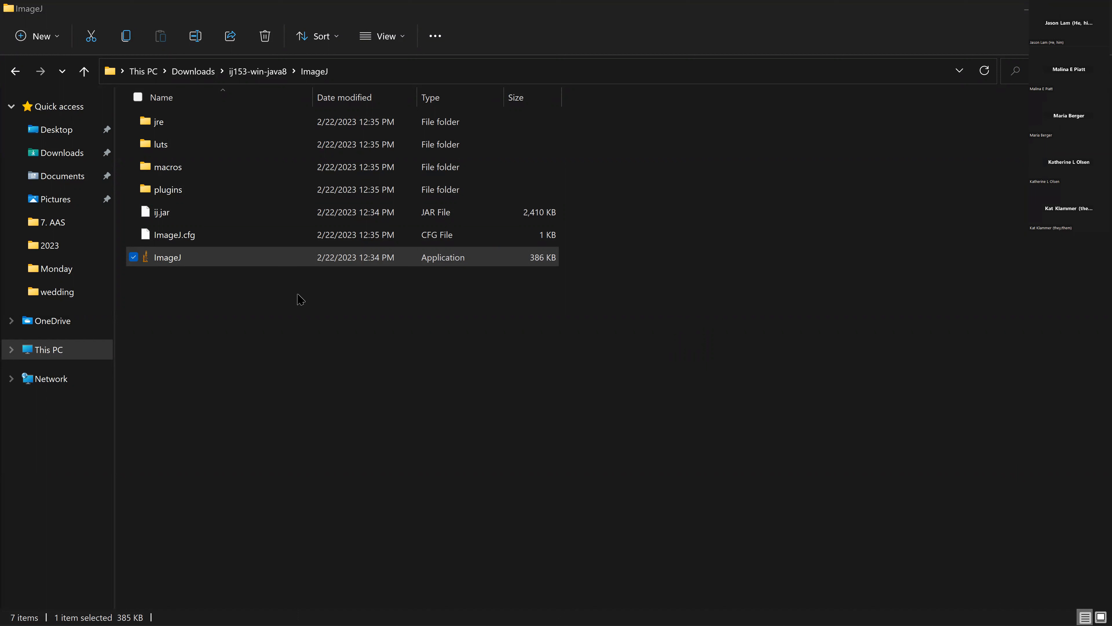
Step: Launch ImageJ from its folder and open the Example TLC plate image from Downloads, moving its window beneath the main toolbar
{"action": "double_click", "coordinate": [177, 261]}
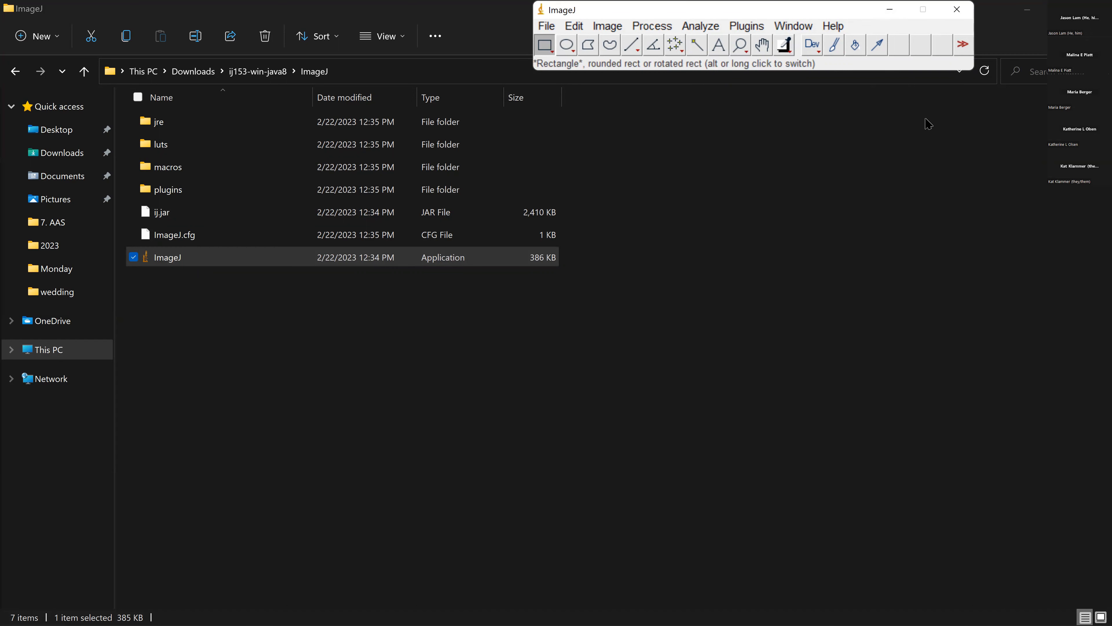
{"action": "left_click", "coordinate": [547, 27]}
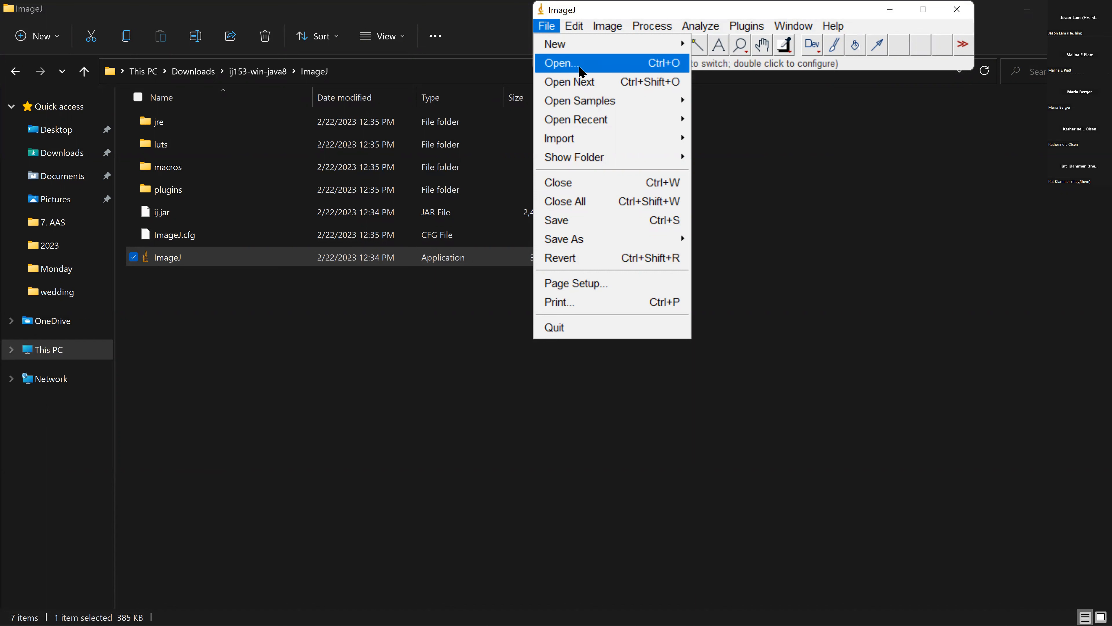
{"action": "left_click", "coordinate": [582, 70]}
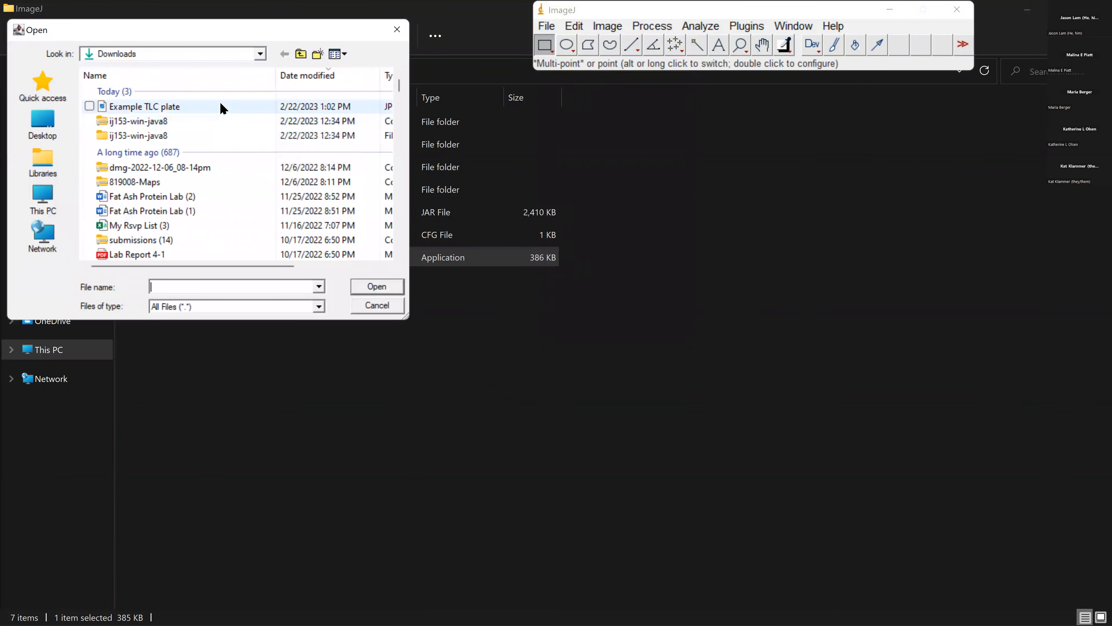
{"action": "double_click", "coordinate": [224, 108]}
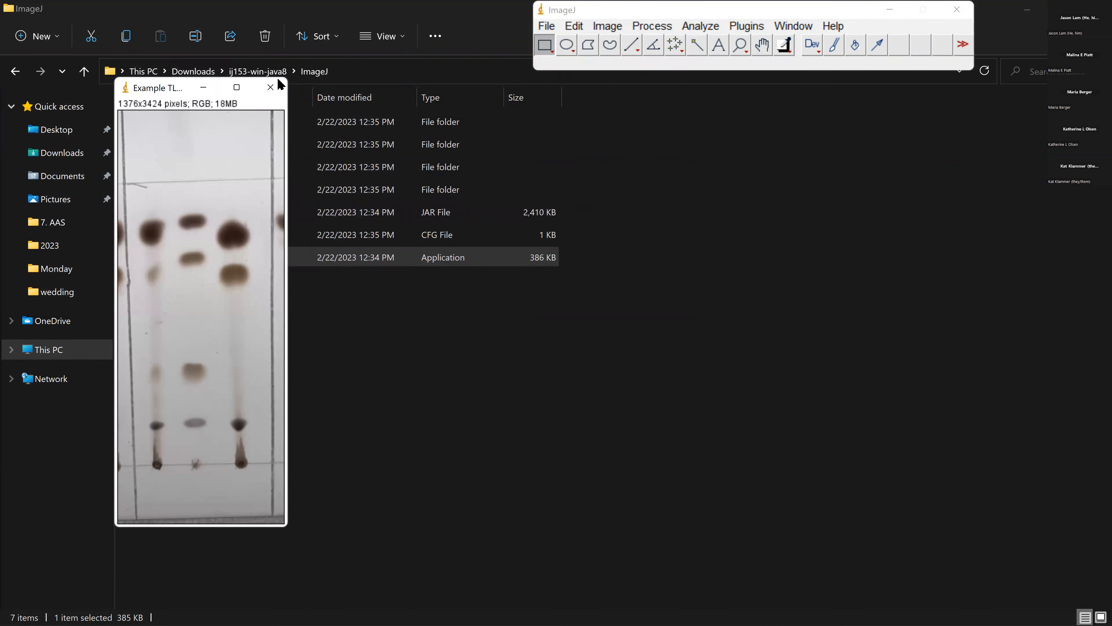
{"action": "left_click_drag", "start_coordinate": [180, 84], "coordinate": [519, 89]}
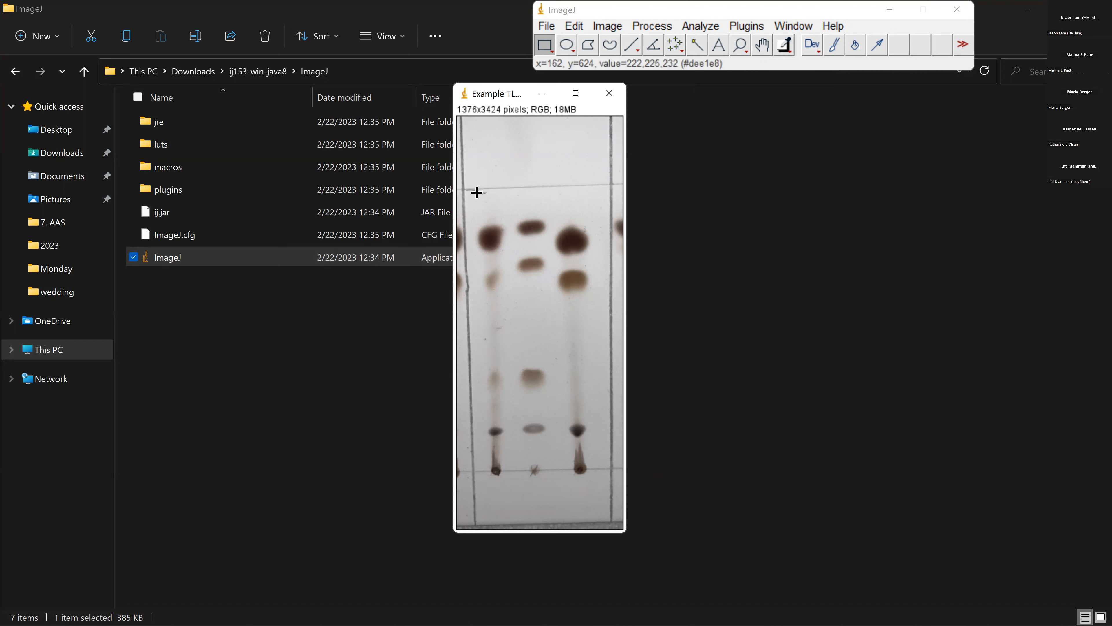
Step: Draw a rectangle of about 324 × 2400 pixels around the plate's left lane and set it as the first gel lane
{"action": "left_click_drag", "start_coordinate": [474, 189], "coordinate": [509, 479]}
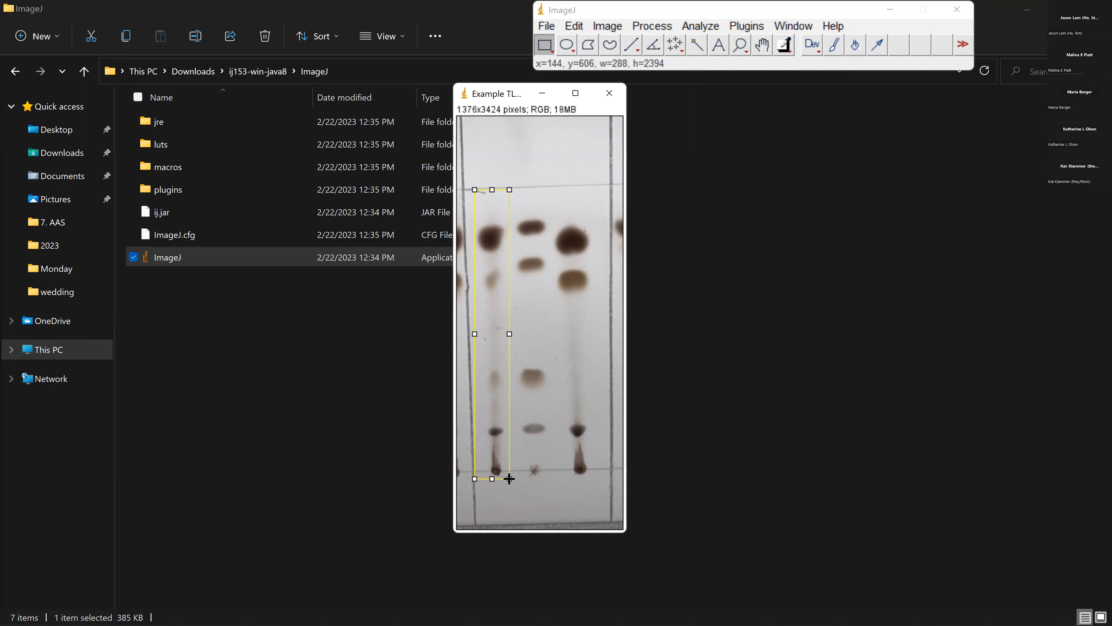
{"action": "left_click_drag", "start_coordinate": [510, 479], "coordinate": [510, 479]}
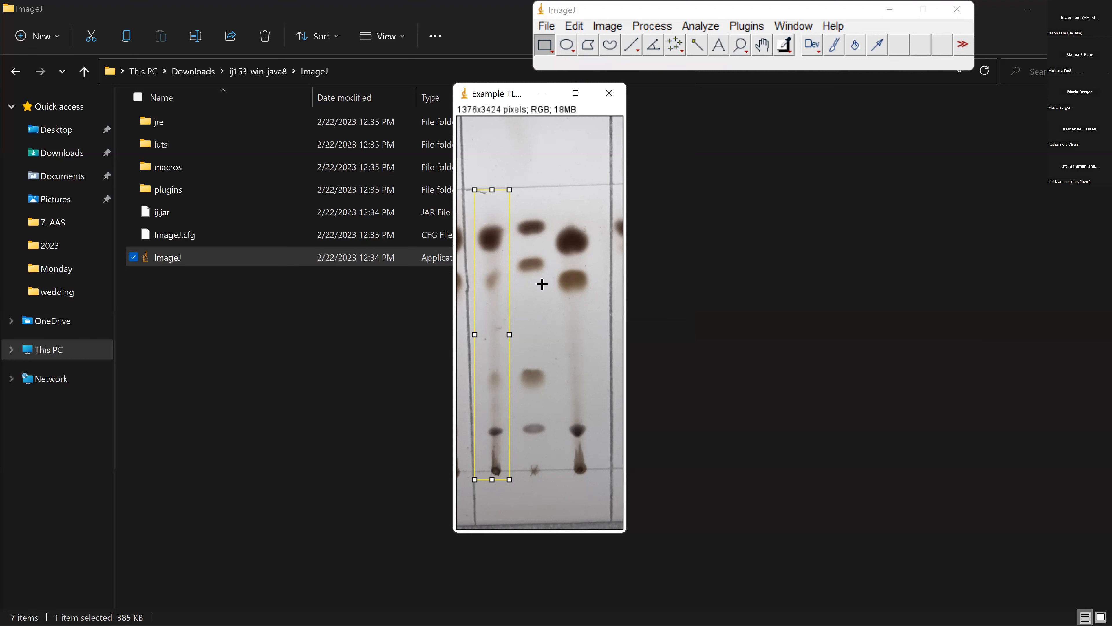
{"action": "left_click_drag", "start_coordinate": [510, 336], "coordinate": [515, 336]}
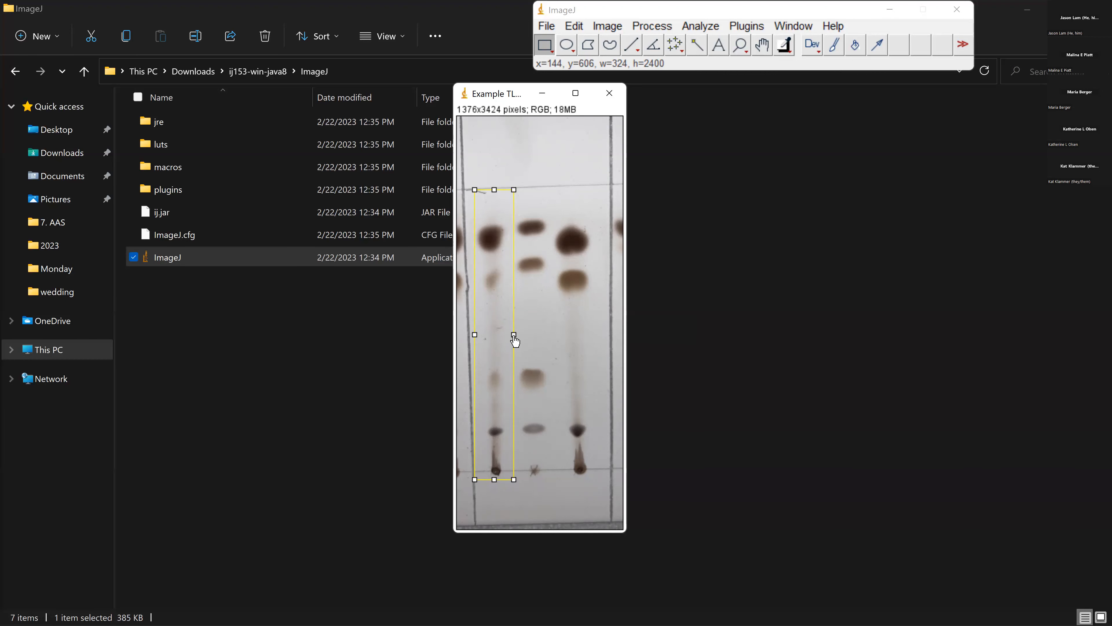
{"action": "left_click", "coordinate": [701, 26]}
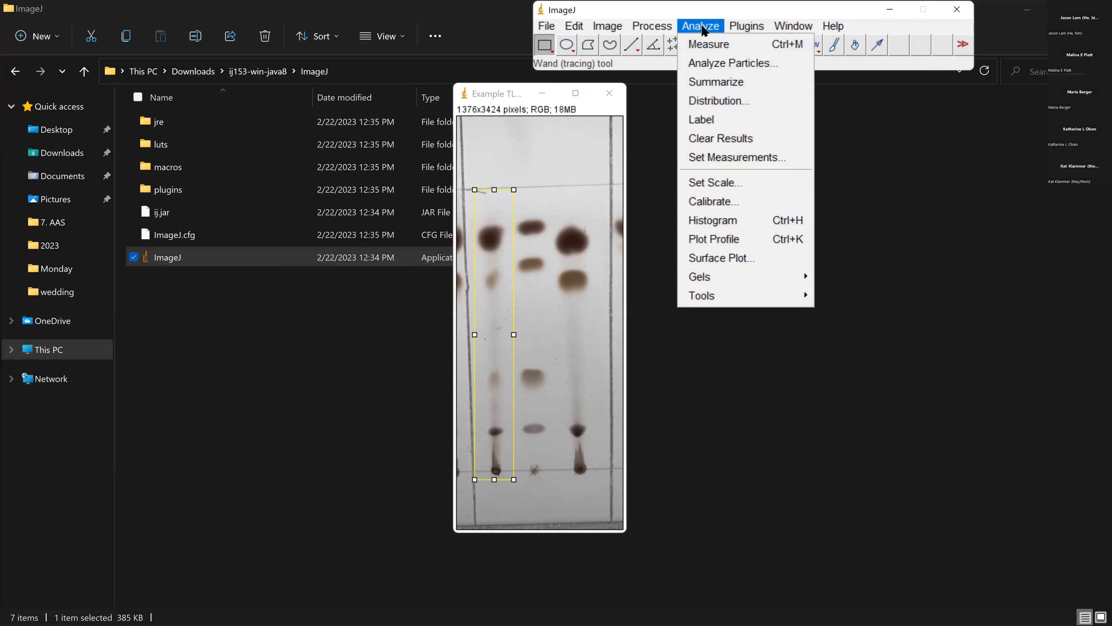
{"action": "mouse_move", "coordinate": [746, 280]}
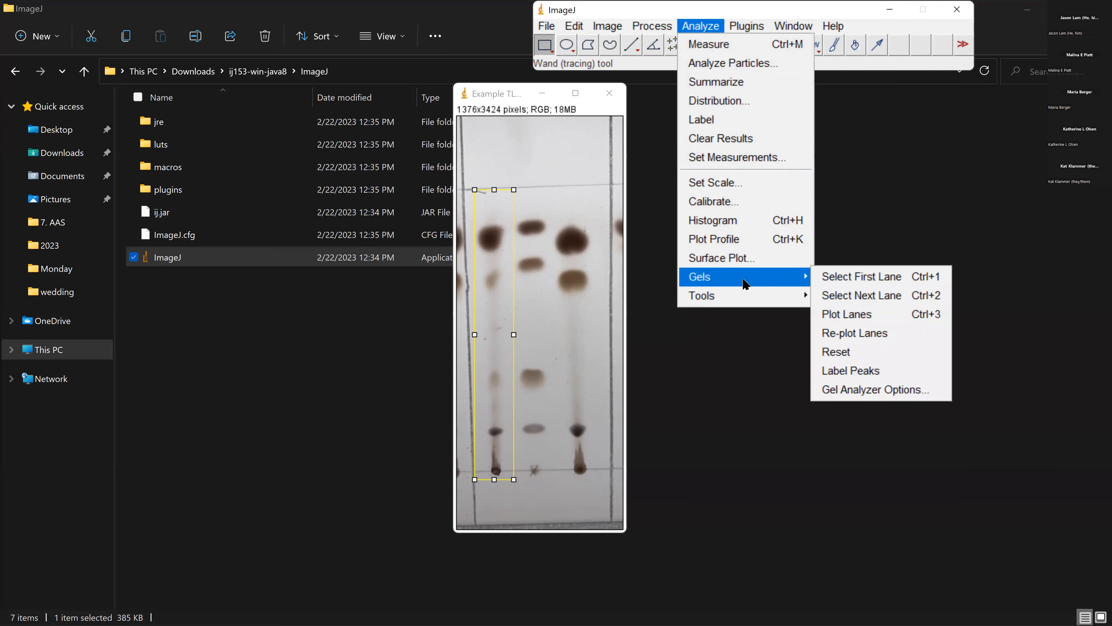
{"action": "left_click", "coordinate": [888, 277]}
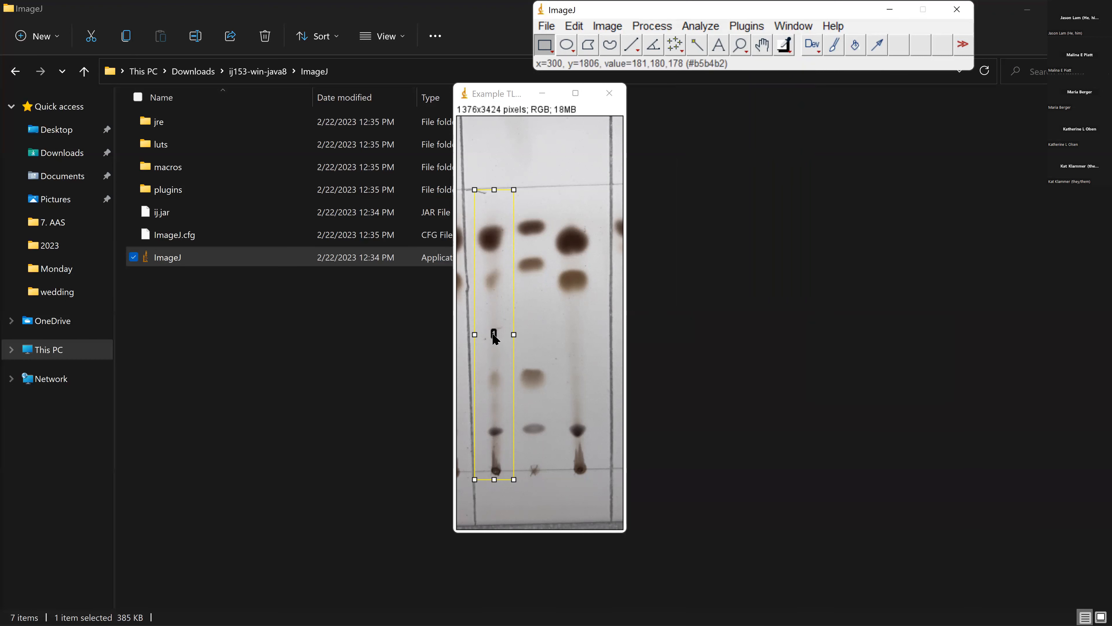
Step: Move the lane rectangle onto the plate's middle lane and mark it as the next gel lane
{"action": "left_click_drag", "start_coordinate": [493, 334], "coordinate": [534, 330]}
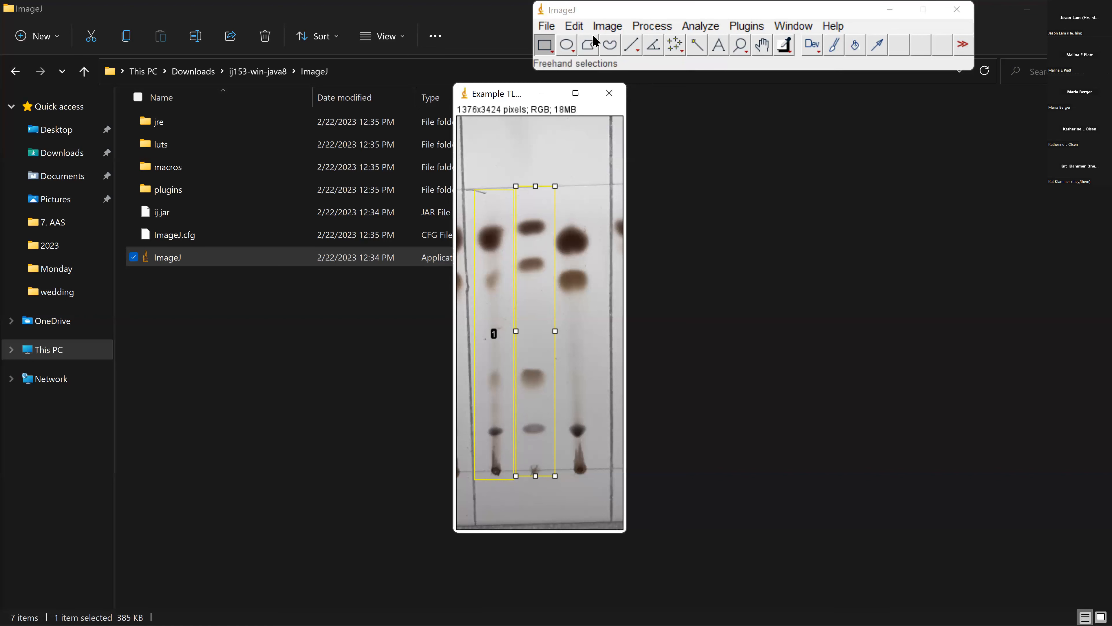
{"action": "left_click", "coordinate": [705, 27]}
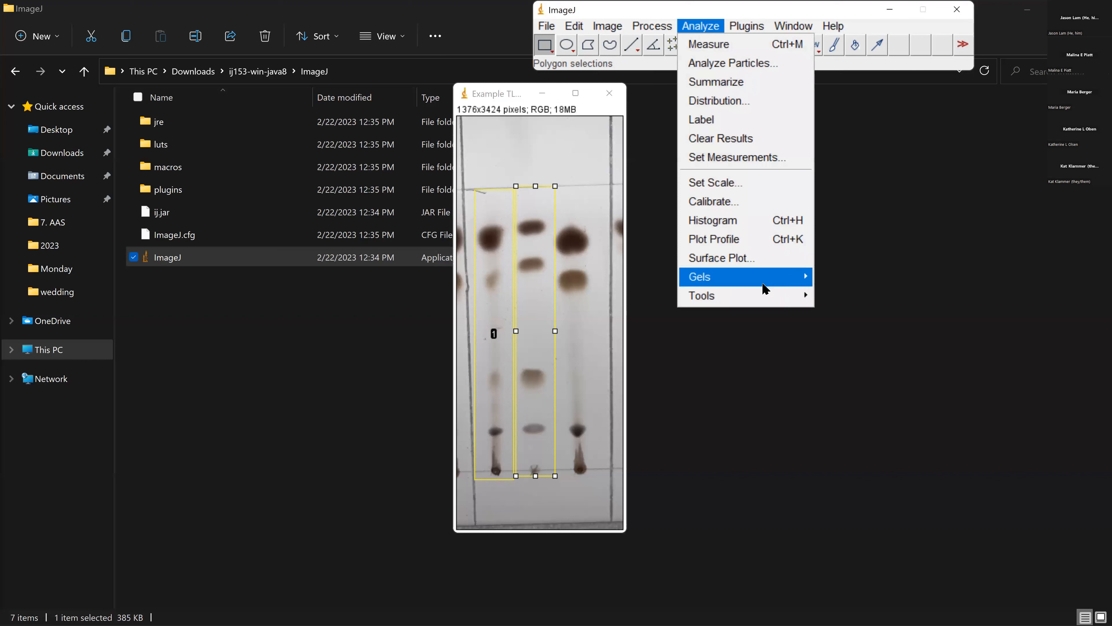
{"action": "mouse_move", "coordinate": [778, 288]}
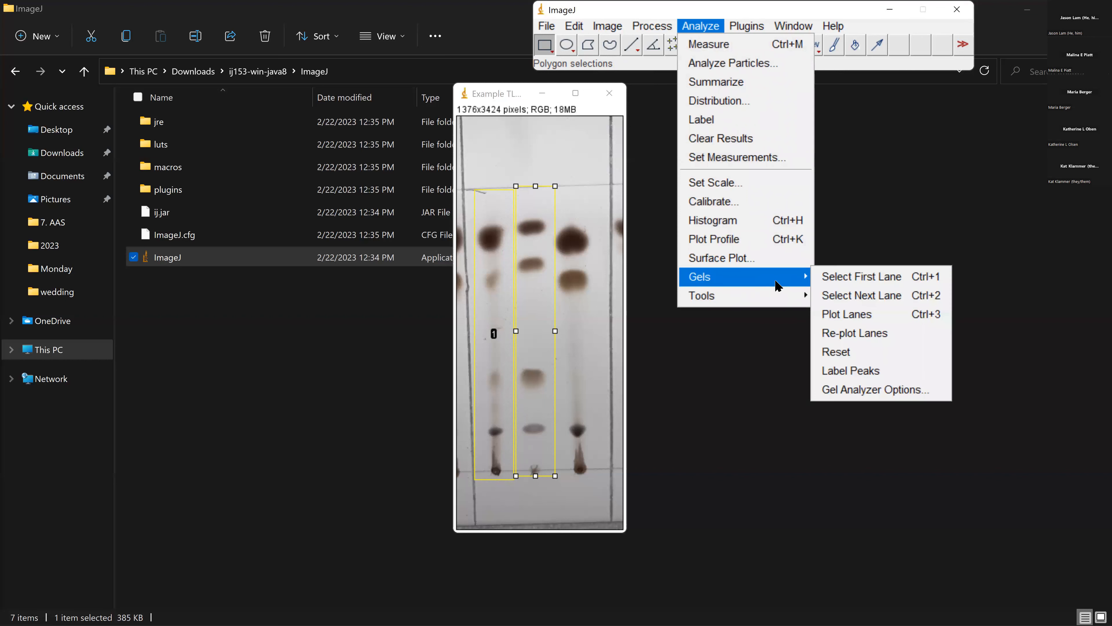
{"action": "left_click", "coordinate": [866, 297]}
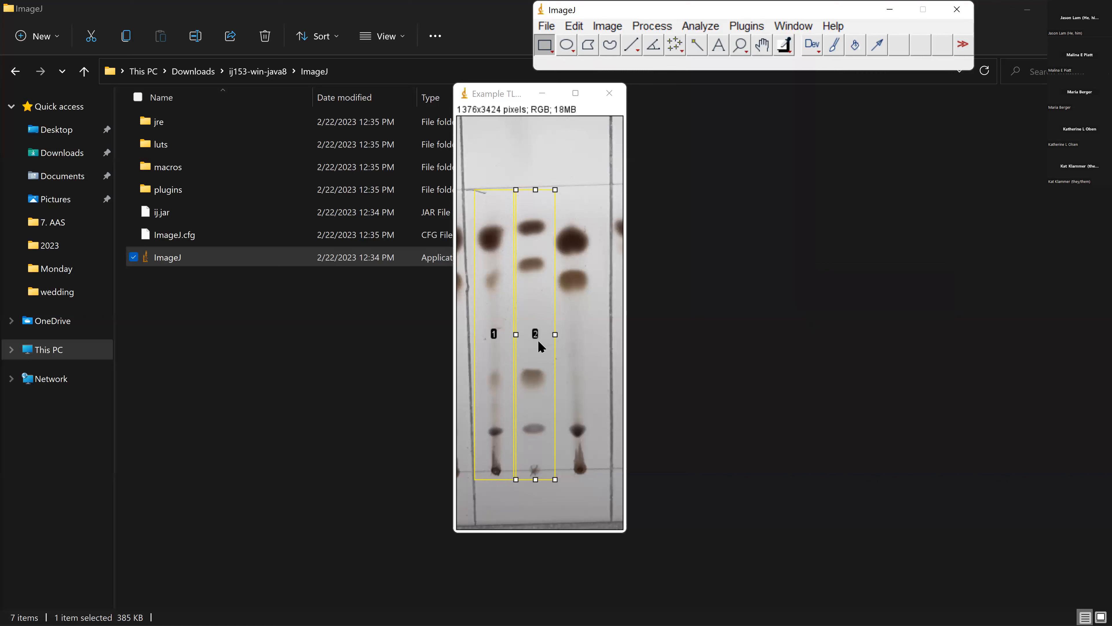
Step: Move the lane rectangle onto the plate's right lane and mark it as the third gel lane
{"action": "left_click_drag", "start_coordinate": [536, 336], "coordinate": [573, 331]}
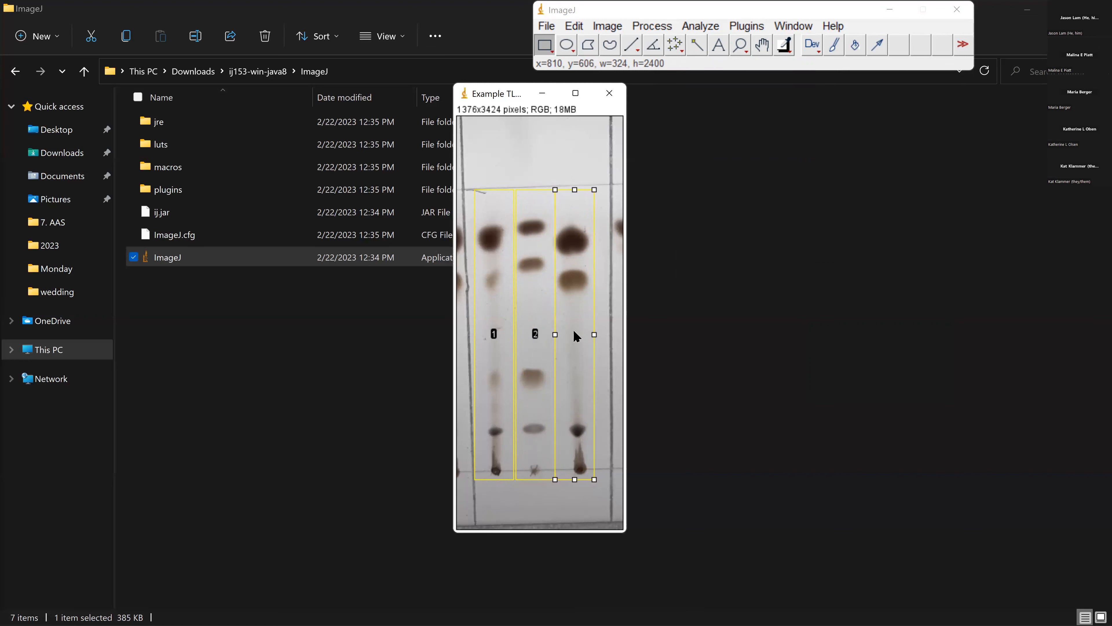
{"action": "left_click", "coordinate": [697, 31]}
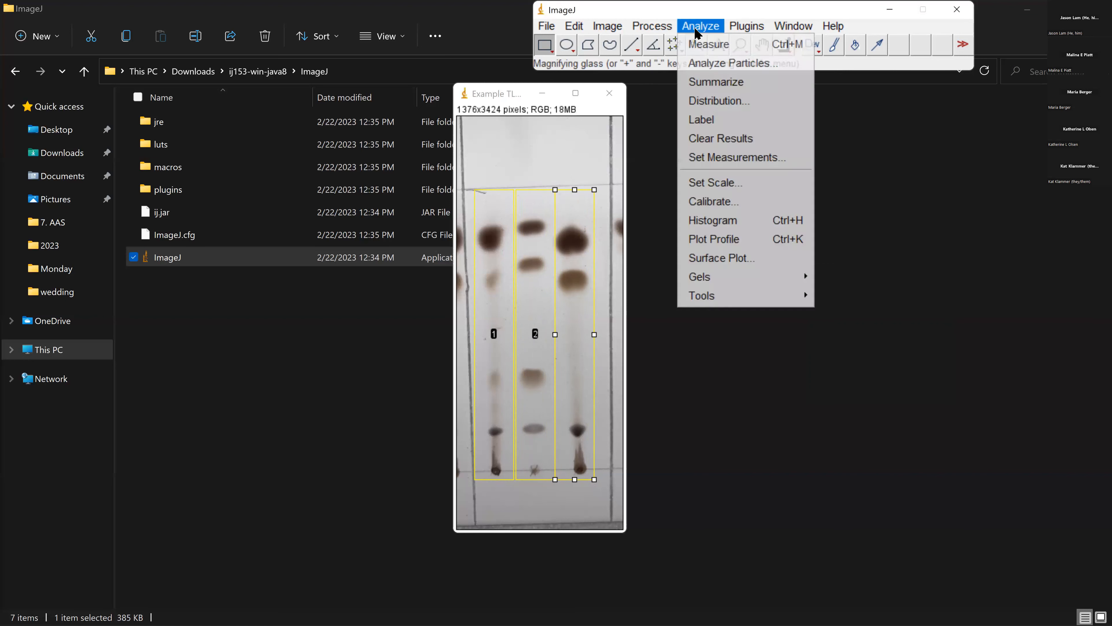
{"action": "mouse_move", "coordinate": [717, 276]}
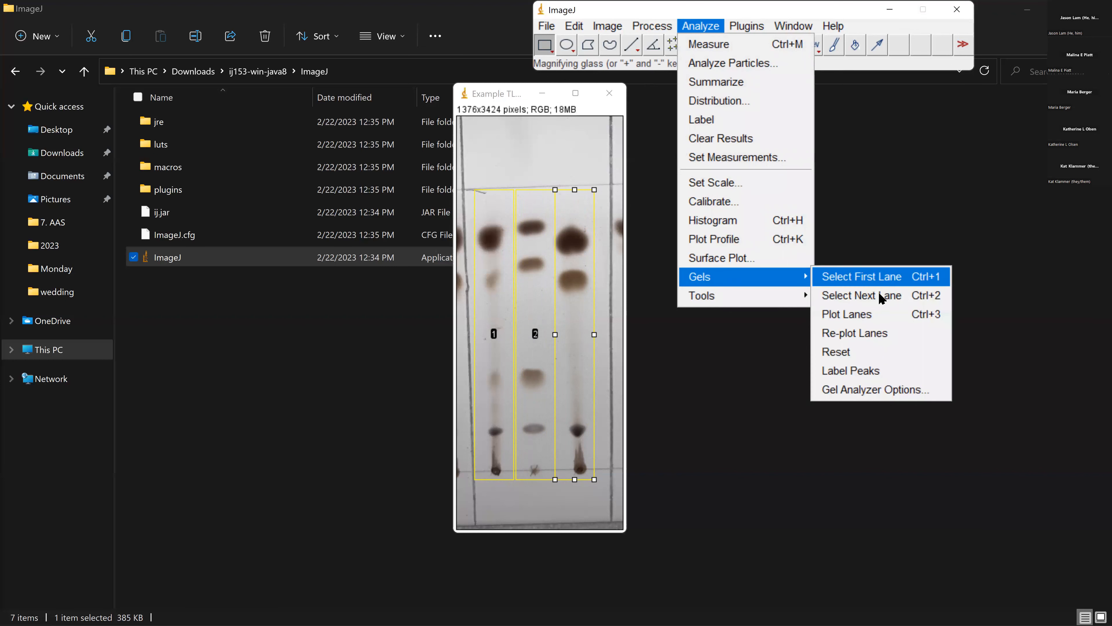
{"action": "left_click", "coordinate": [881, 294]}
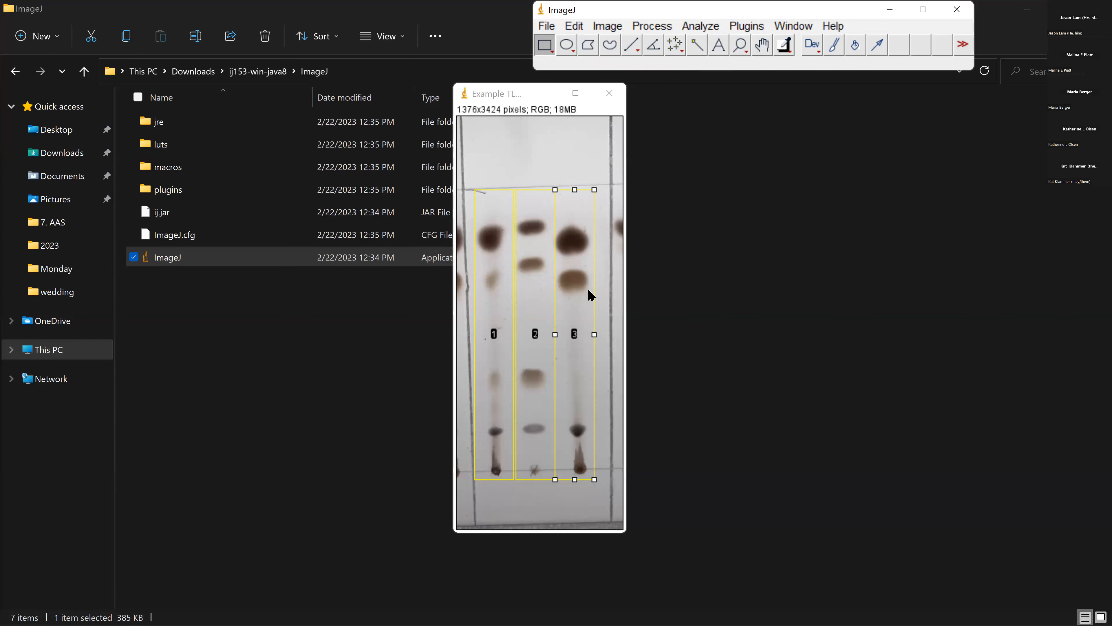
Step: Plot the density profiles of the three marked gel lanes
{"action": "left_click", "coordinate": [701, 27]}
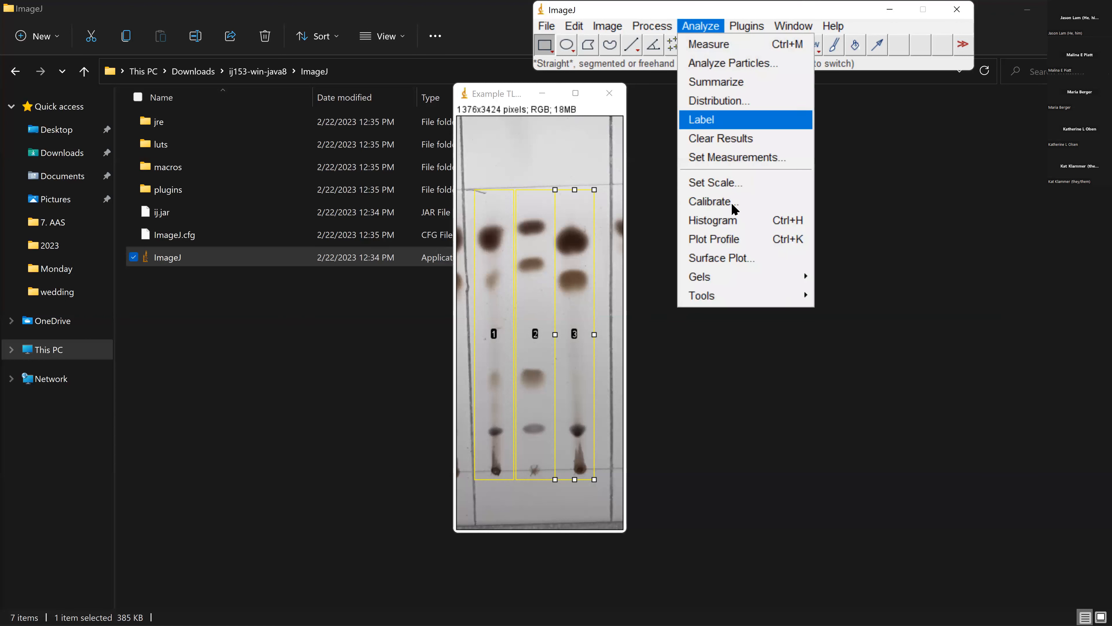
{"action": "mouse_move", "coordinate": [712, 278]}
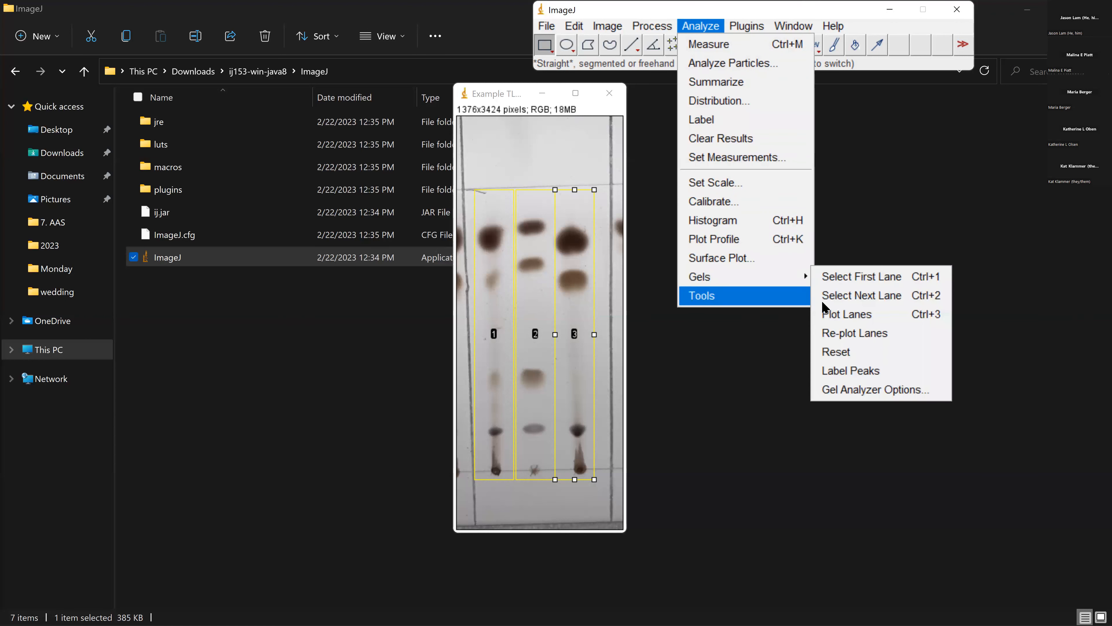
{"action": "left_click", "coordinate": [854, 321]}
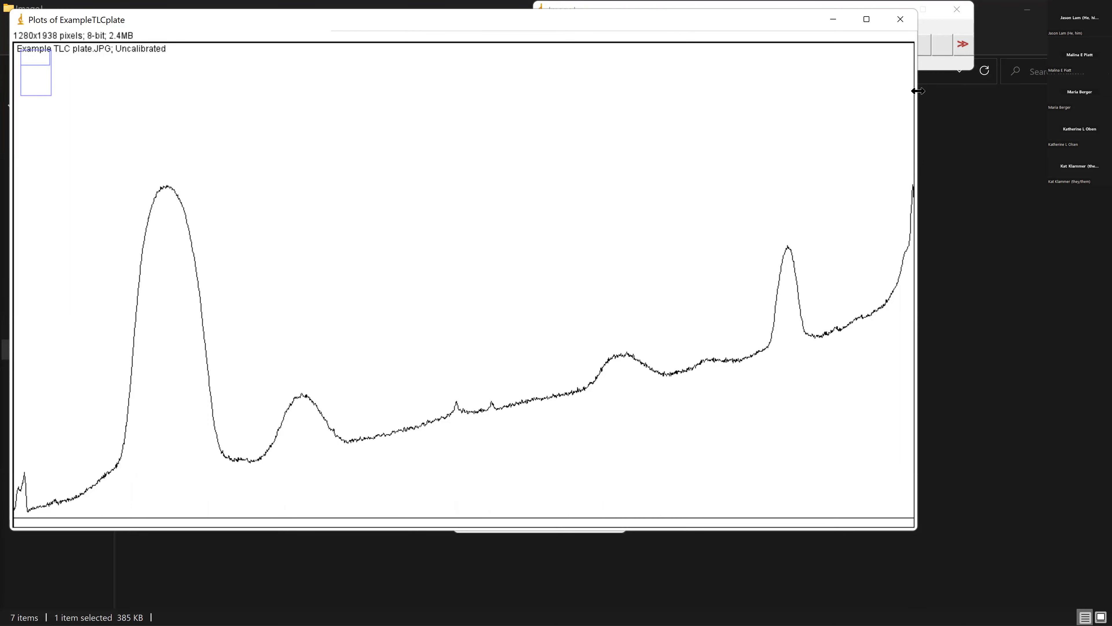
Step: Arrange the plate image and the lane plots side by side, and zoom and widen the plot window to show the profile peaks
{"action": "left_click_drag", "start_coordinate": [917, 91], "coordinate": [998, 91]}
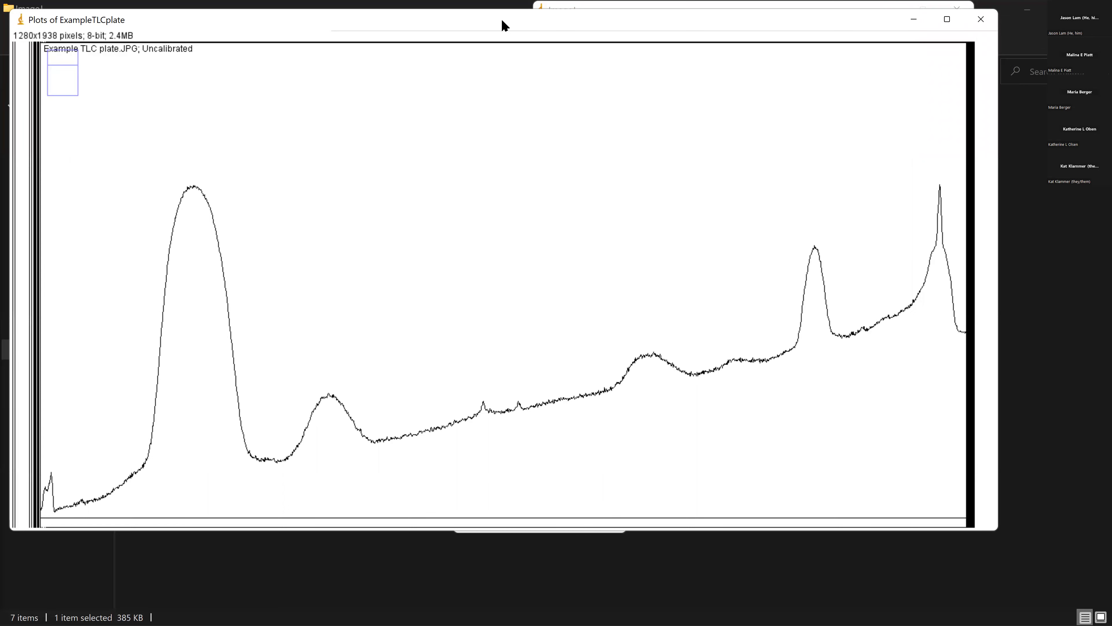
{"action": "left_click_drag", "start_coordinate": [503, 25], "coordinate": [666, 52]}
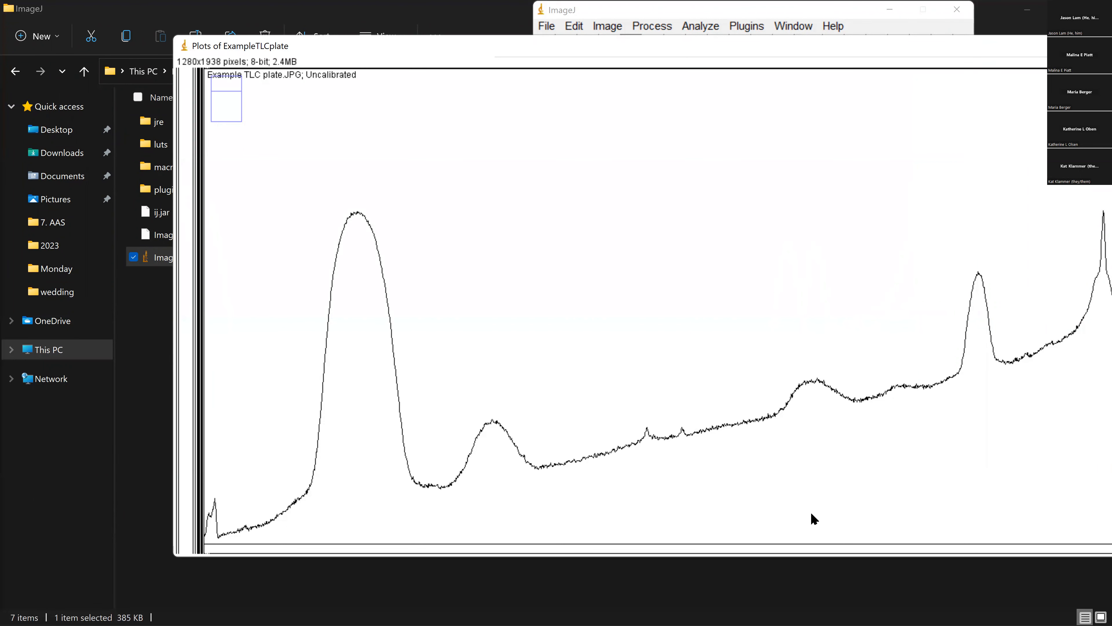
{"action": "left_click_drag", "start_coordinate": [573, 45], "coordinate": [819, 116]}
{"action": "left_click", "coordinate": [493, 93]}
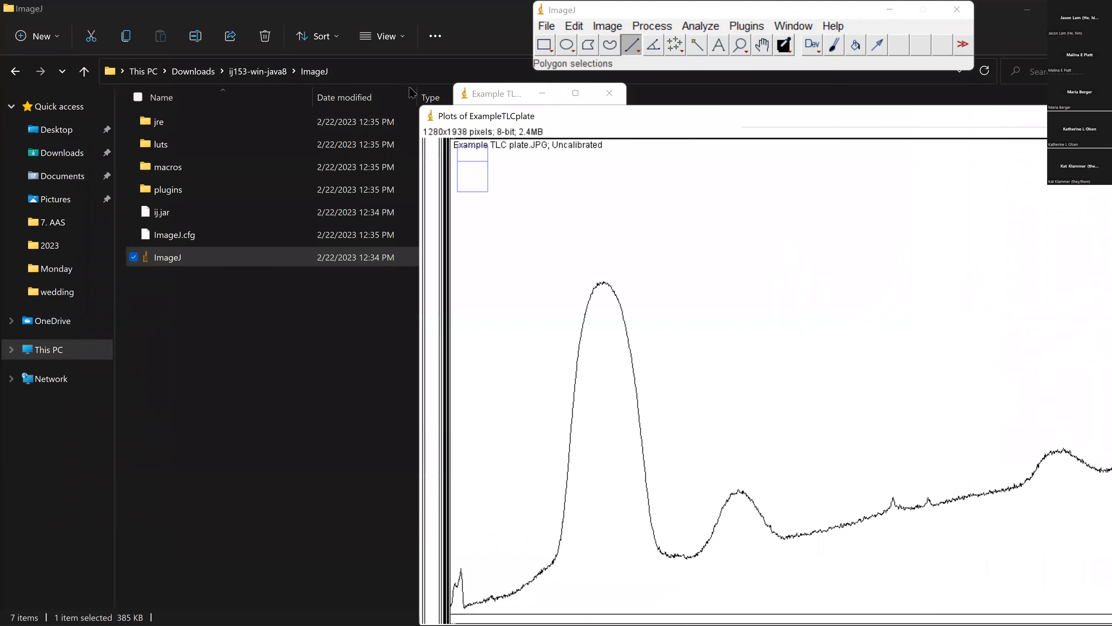
{"action": "left_click_drag", "start_coordinate": [489, 93], "coordinate": [63, 44]}
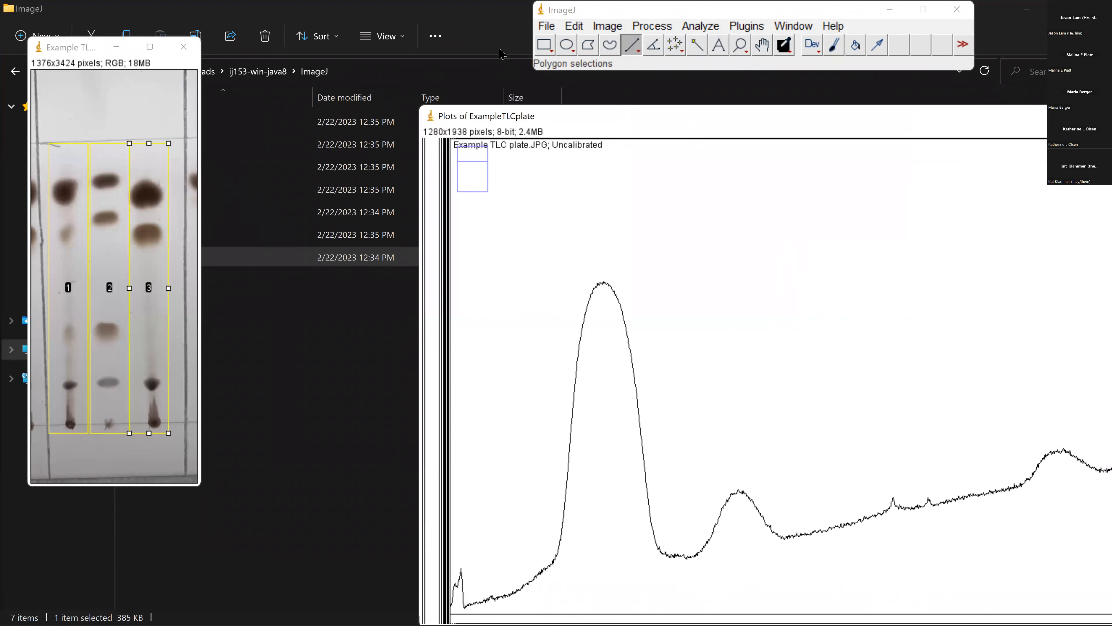
{"action": "left_click_drag", "start_coordinate": [678, 116], "coordinate": [432, 28]}
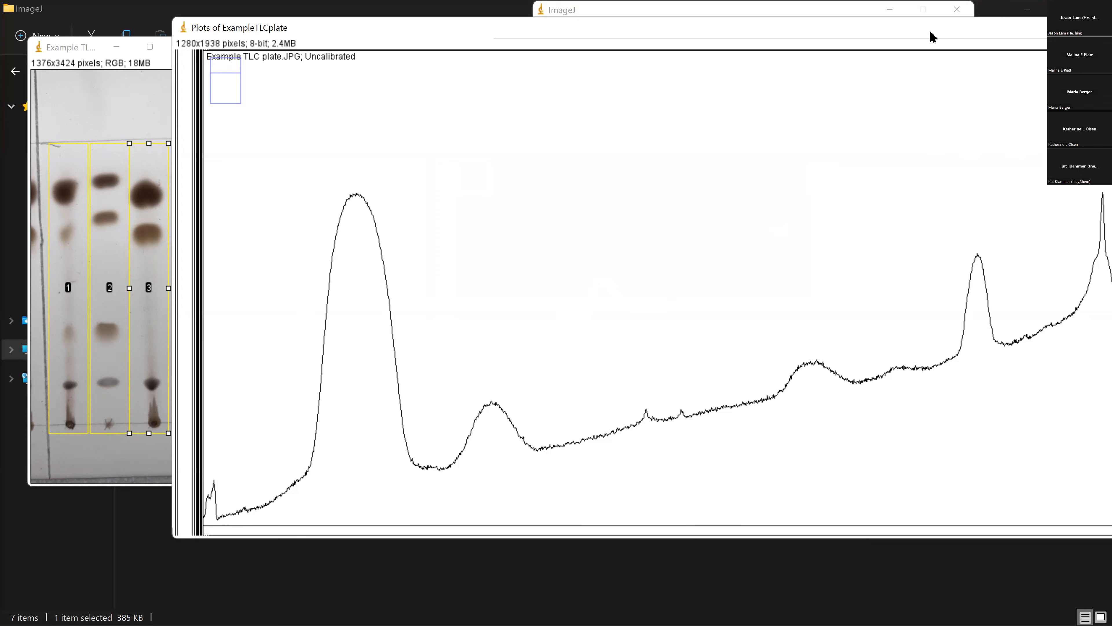
{"action": "left_click_drag", "start_coordinate": [924, 32], "coordinate": [889, 34]}
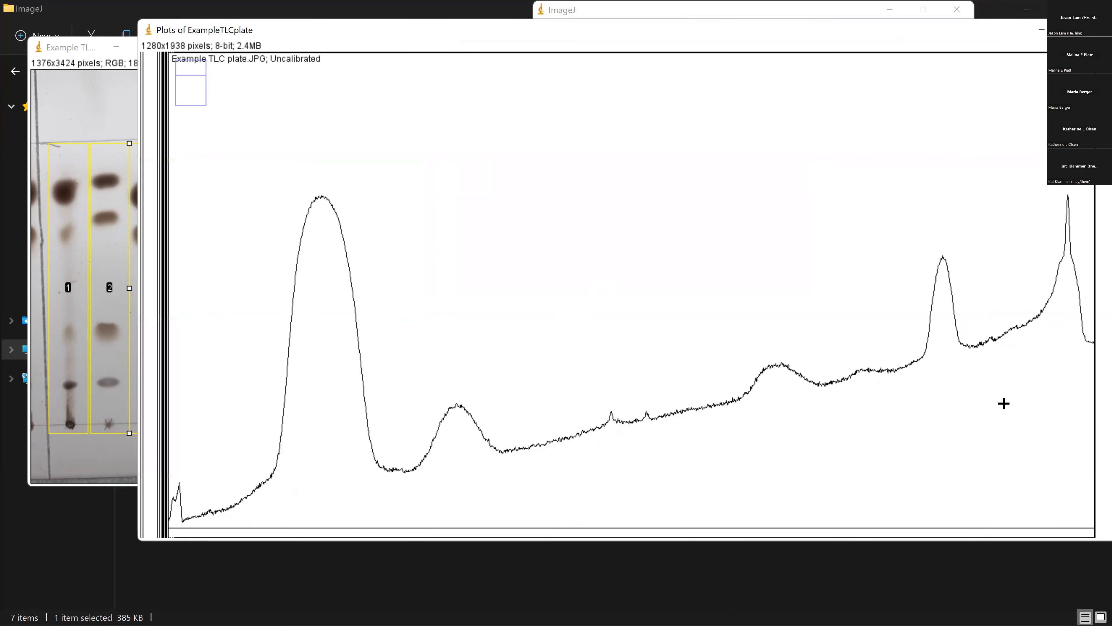
{"action": "key", "text": "minus"}
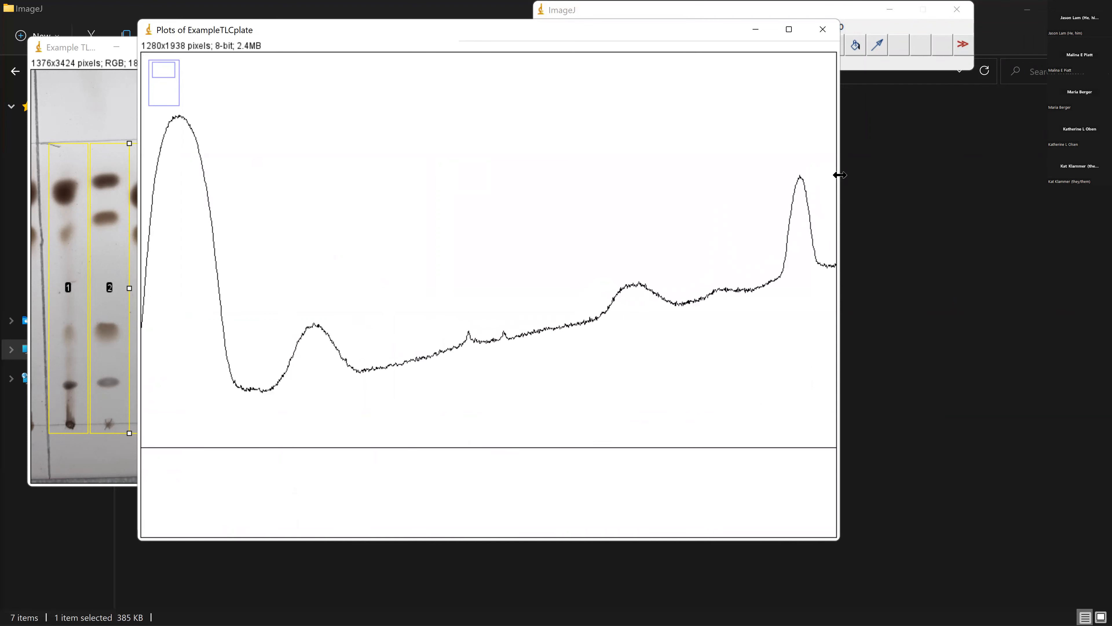
{"action": "left_click_drag", "start_coordinate": [839, 175], "coordinate": [1010, 189]}
Step: Examine the peaks in the density profiles of all three lanes using the Scrolling tool
{"action": "left_click", "coordinate": [822, 13]}
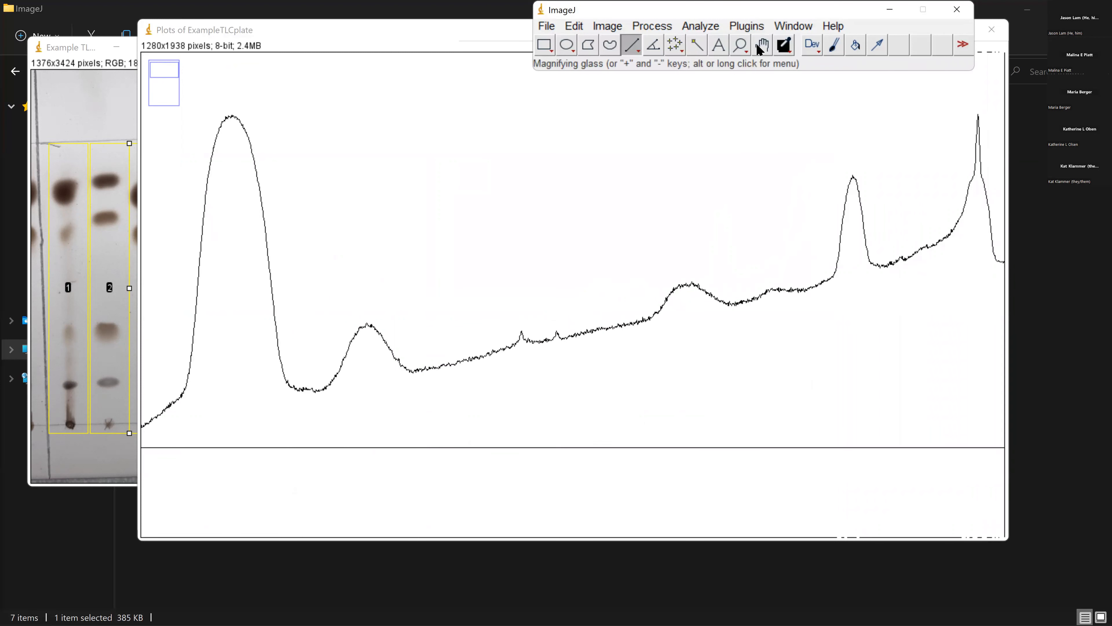
{"action": "left_click", "coordinate": [761, 48]}
{"action": "left_click_drag", "start_coordinate": [705, 343], "coordinate": [708, 19]}
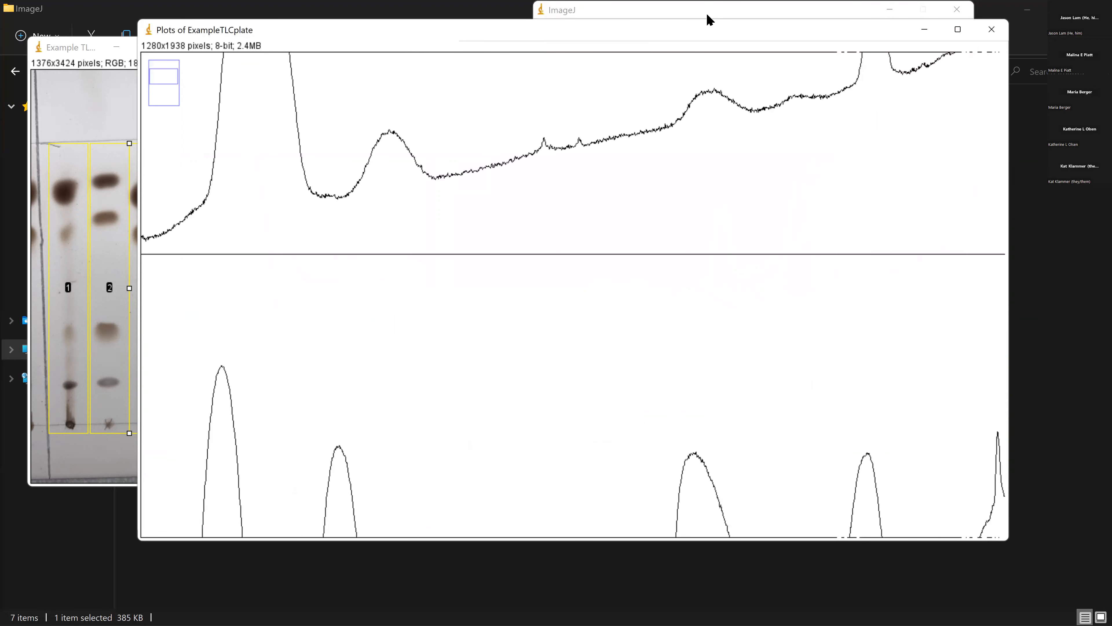
{"action": "scroll", "coordinate": [717, 372], "scroll_direction": "down", "scroll_amount": 3}
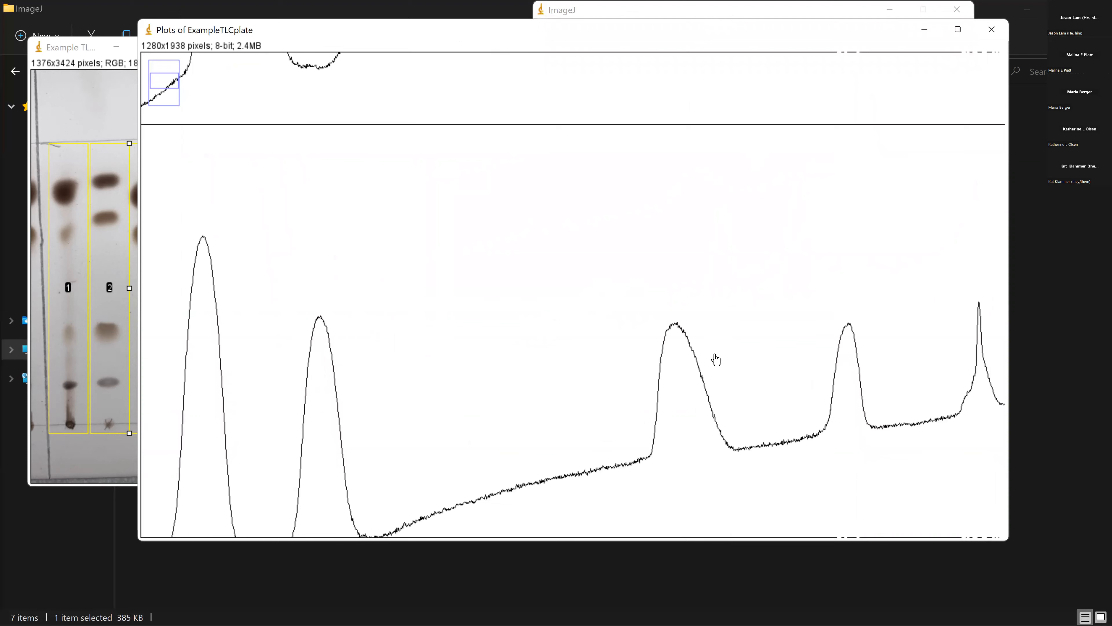
{"action": "scroll", "coordinate": [701, 482], "scroll_direction": "down", "scroll_amount": 3}
{"action": "left_click_drag", "start_coordinate": [696, 515], "coordinate": [731, 112]}
{"action": "scroll", "coordinate": [731, 112], "scroll_direction": "down", "scroll_amount": 3}
{"action": "left_click_drag", "start_coordinate": [736, 284], "coordinate": [727, 67]}
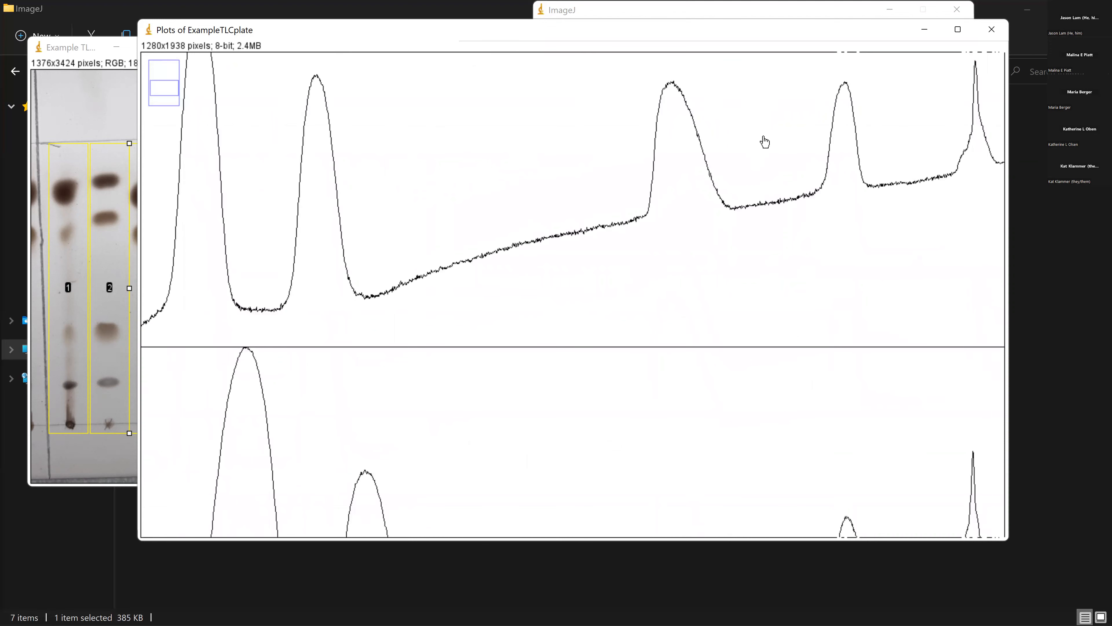
{"action": "scroll", "coordinate": [731, 70], "scroll_direction": "down", "scroll_amount": 4}
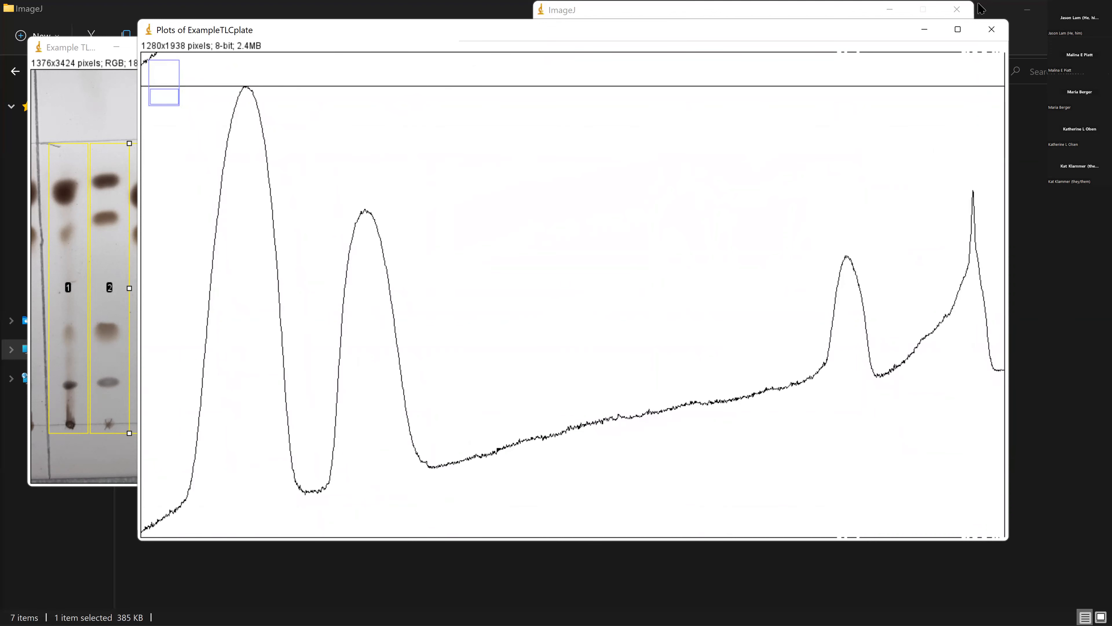
{"action": "scroll", "coordinate": [633, 510], "scroll_direction": "up", "scroll_amount": 3}
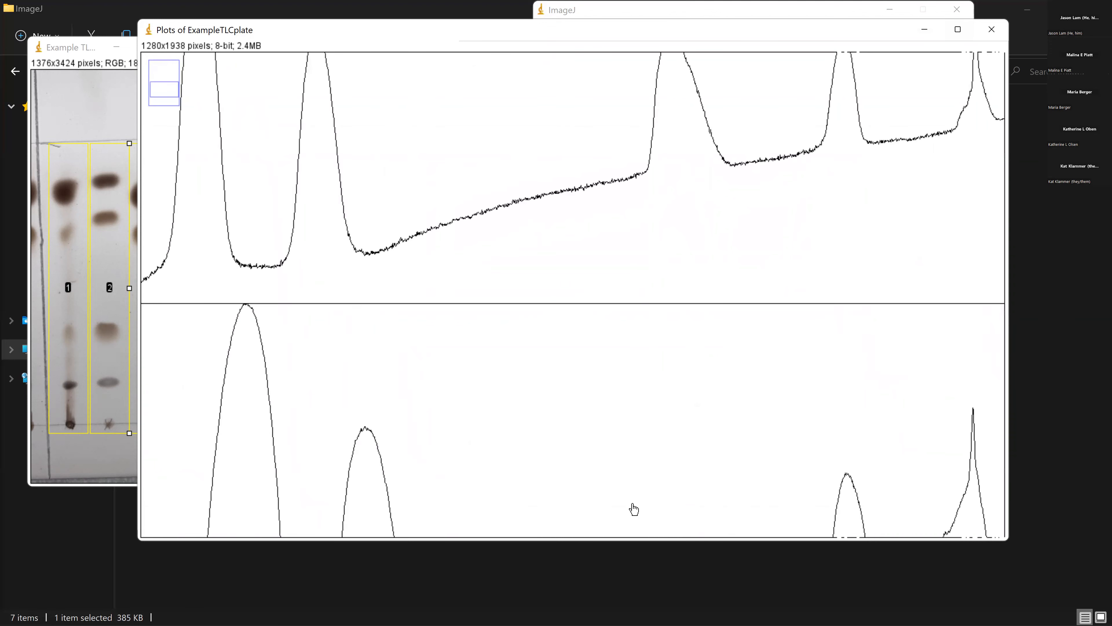
Step: Bring the second lane's profile into view and move the plate image and plot windows apart so all three marked lanes stay visible
{"action": "scroll", "coordinate": [728, 281], "scroll_direction": "up", "scroll_amount": 1}
{"action": "scroll", "coordinate": [728, 283], "scroll_direction": "up", "scroll_amount": 2}
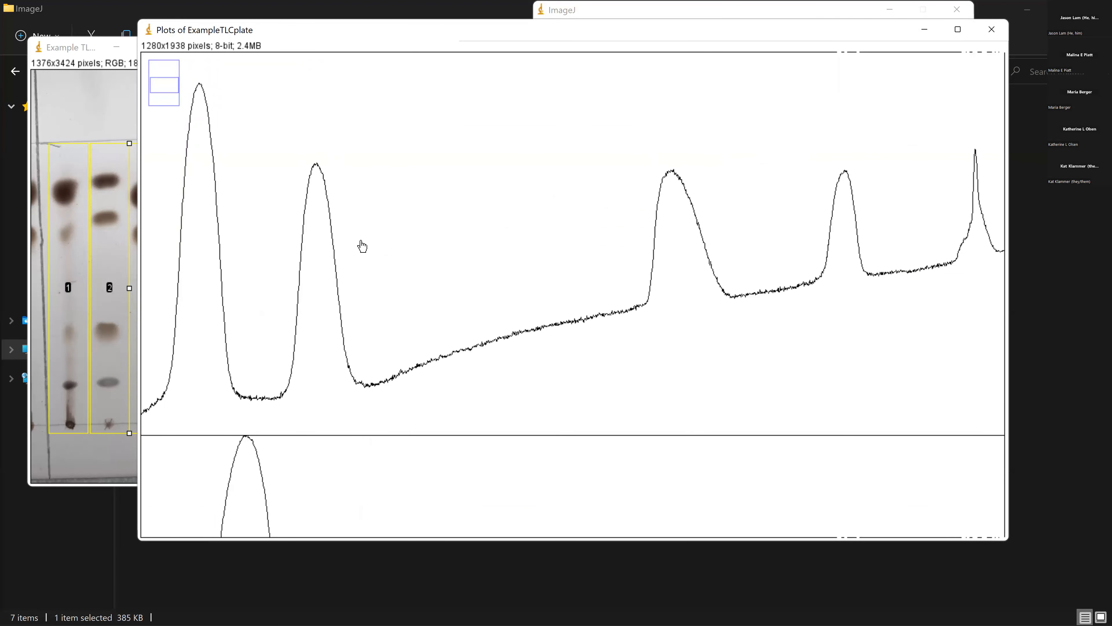
{"action": "left_click", "coordinate": [90, 48]}
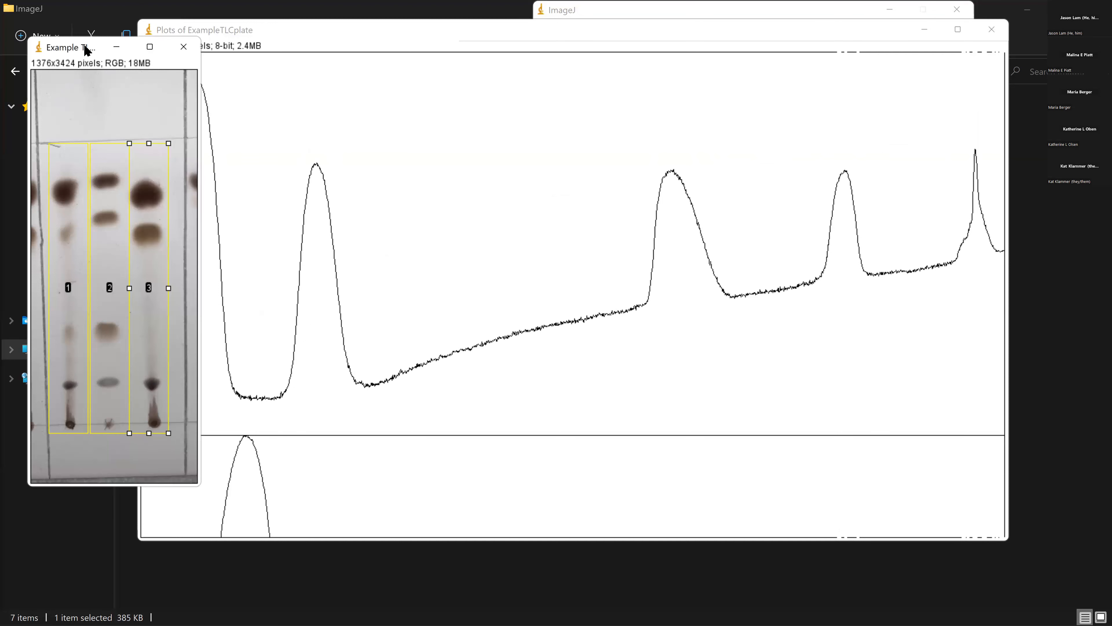
{"action": "left_click_drag", "start_coordinate": [79, 44], "coordinate": [66, 44]}
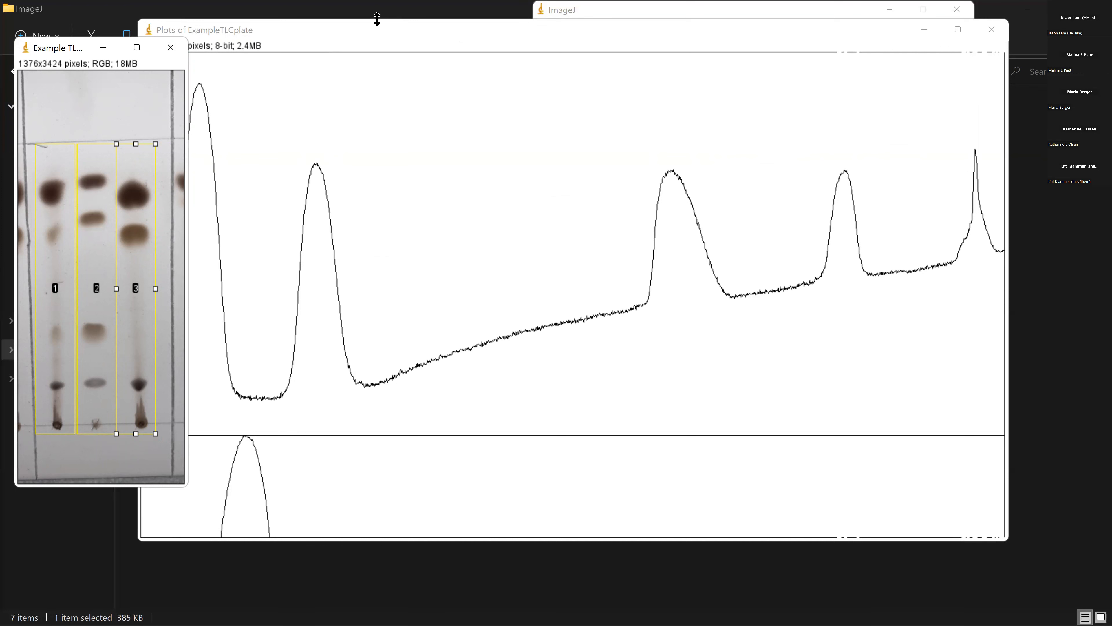
{"action": "left_click", "coordinate": [372, 30]}
{"action": "left_click_drag", "start_coordinate": [380, 30], "coordinate": [414, 31]}
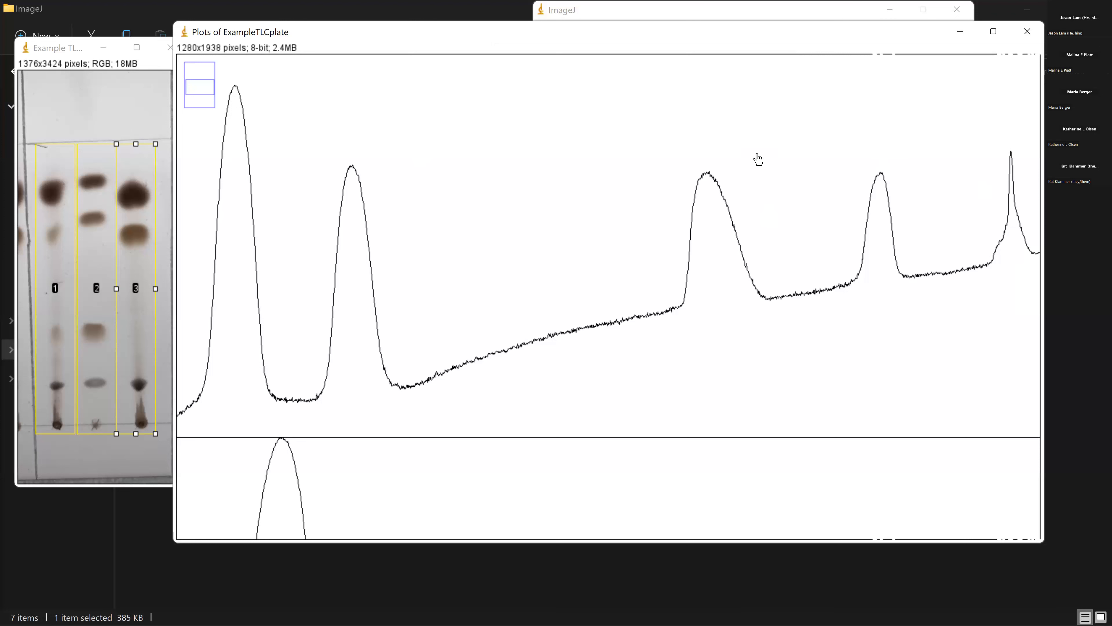
Step: Compare the peaks in the three lanes' density profiles with the spots in the corresponding lanes of the plate image
{"action": "left_click_drag", "start_coordinate": [762, 131], "coordinate": [748, 263]}
{"action": "scroll", "coordinate": [744, 333], "scroll_direction": "up", "scroll_amount": 2}
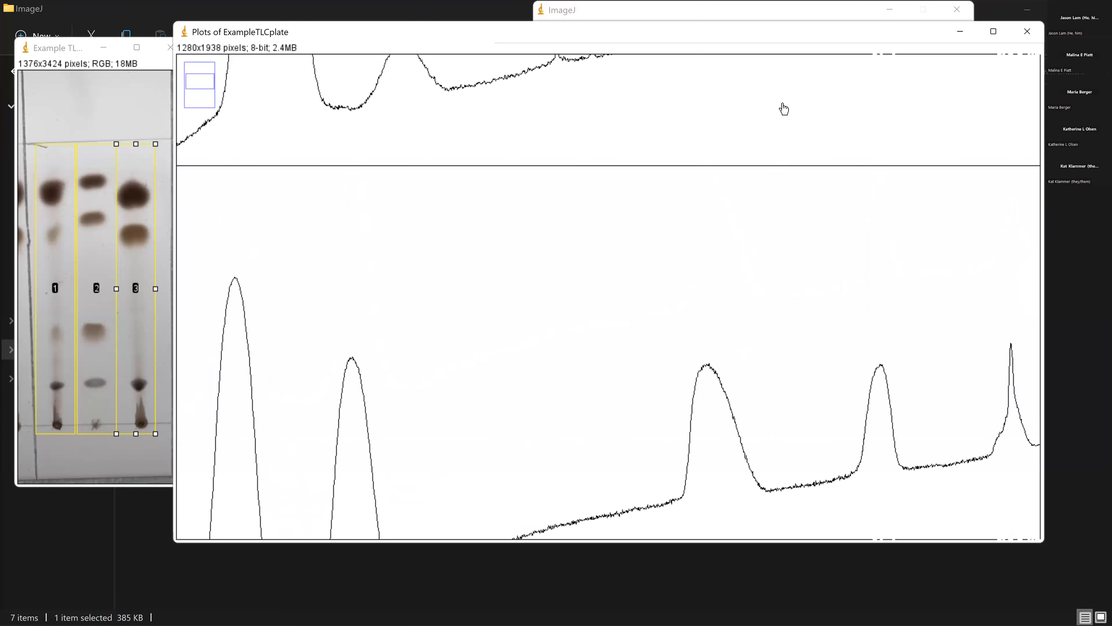
{"action": "scroll", "coordinate": [765, 265], "scroll_direction": "up", "scroll_amount": 4}
{"action": "scroll", "coordinate": [759, 307], "scroll_direction": "up", "scroll_amount": 4}
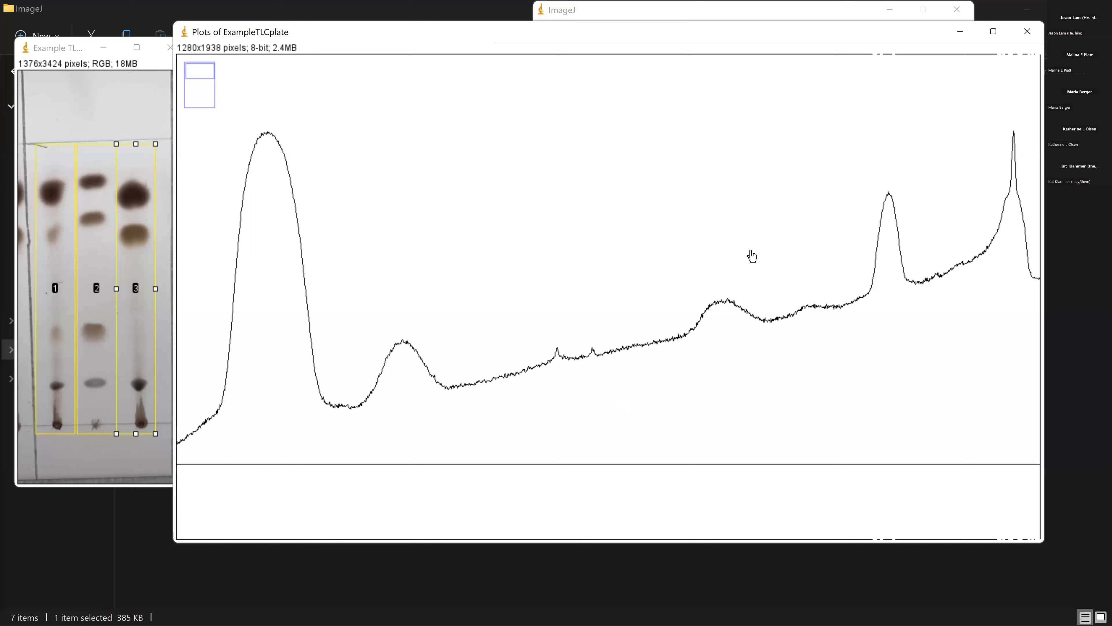
{"action": "scroll", "coordinate": [731, 307], "scroll_direction": "down", "scroll_amount": 1}
{"action": "scroll", "coordinate": [729, 307], "scroll_direction": "down", "scroll_amount": 1}
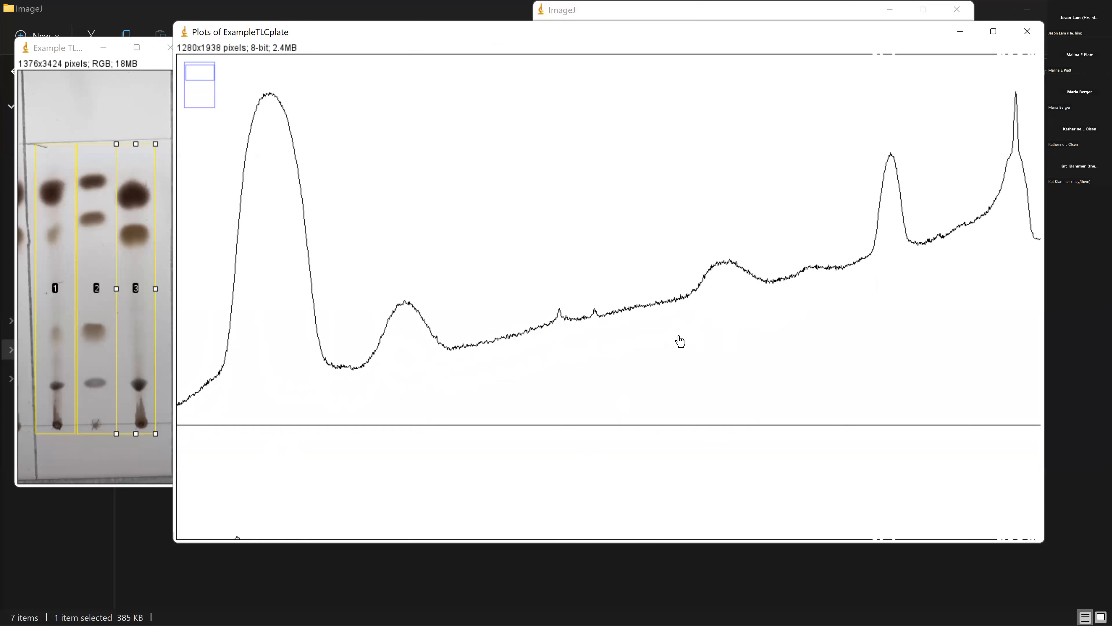
{"action": "scroll", "coordinate": [683, 306], "scroll_direction": "down", "scroll_amount": 4}
{"action": "scroll", "coordinate": [740, 328], "scroll_direction": "down", "scroll_amount": 1}
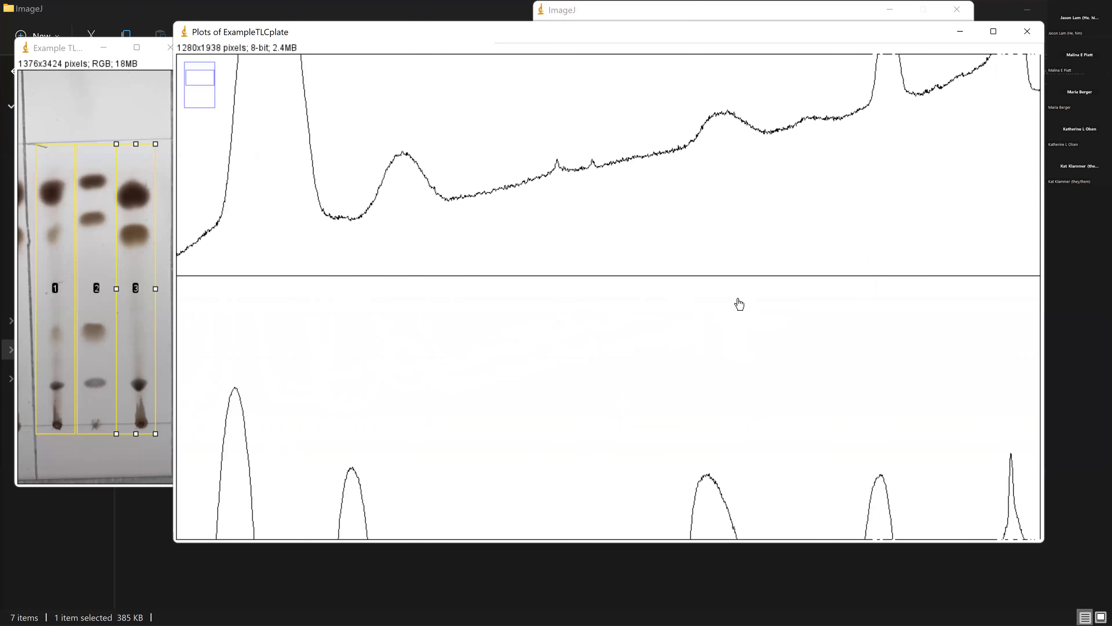
{"action": "scroll", "coordinate": [739, 305], "scroll_direction": "down", "scroll_amount": 1}
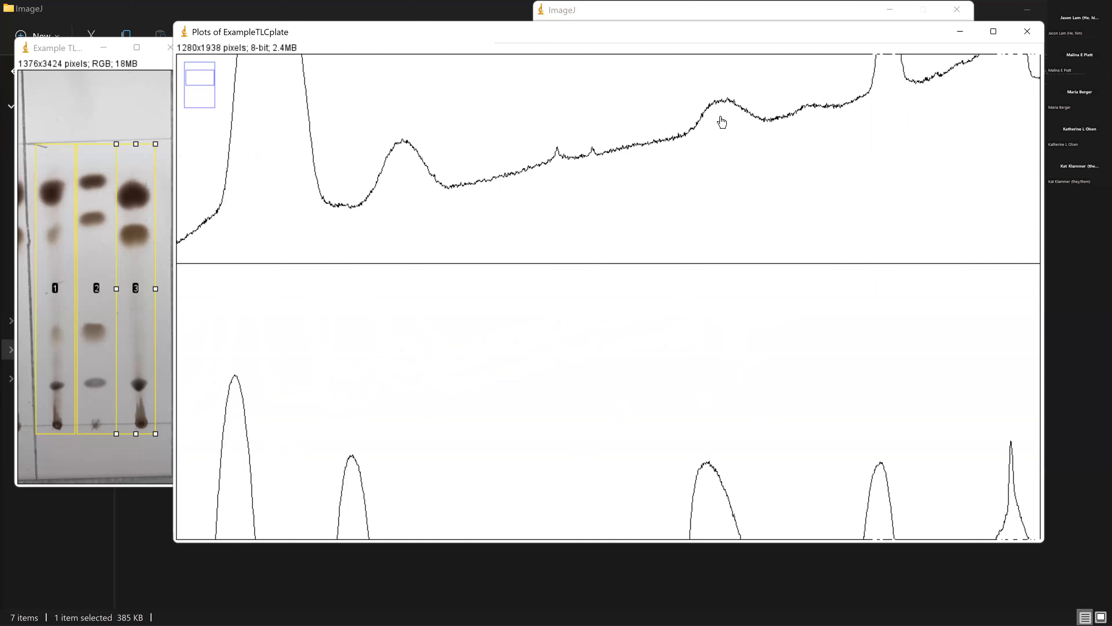
{"action": "scroll", "coordinate": [708, 328], "scroll_direction": "down", "scroll_amount": 1}
{"action": "scroll", "coordinate": [718, 263], "scroll_direction": "down", "scroll_amount": 3}
{"action": "scroll", "coordinate": [731, 272], "scroll_direction": "down", "scroll_amount": 3}
{"action": "scroll", "coordinate": [709, 184], "scroll_direction": "down", "scroll_amount": 3}
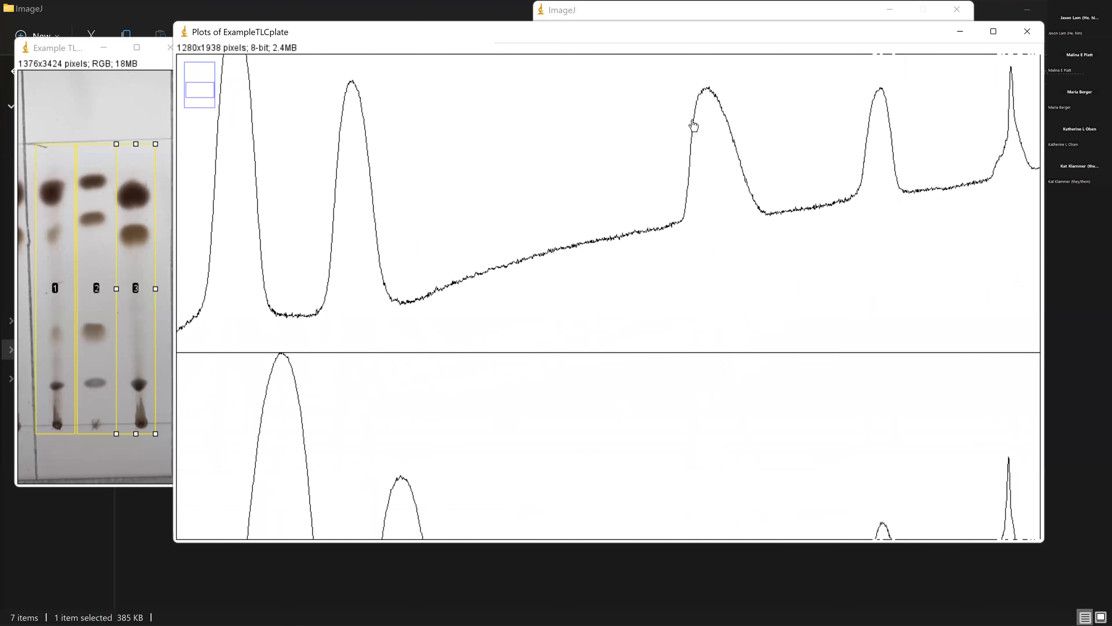
{"action": "scroll", "coordinate": [688, 94], "scroll_direction": "down", "scroll_amount": 3}
{"action": "scroll", "coordinate": [690, 209], "scroll_direction": "down", "scroll_amount": 2}
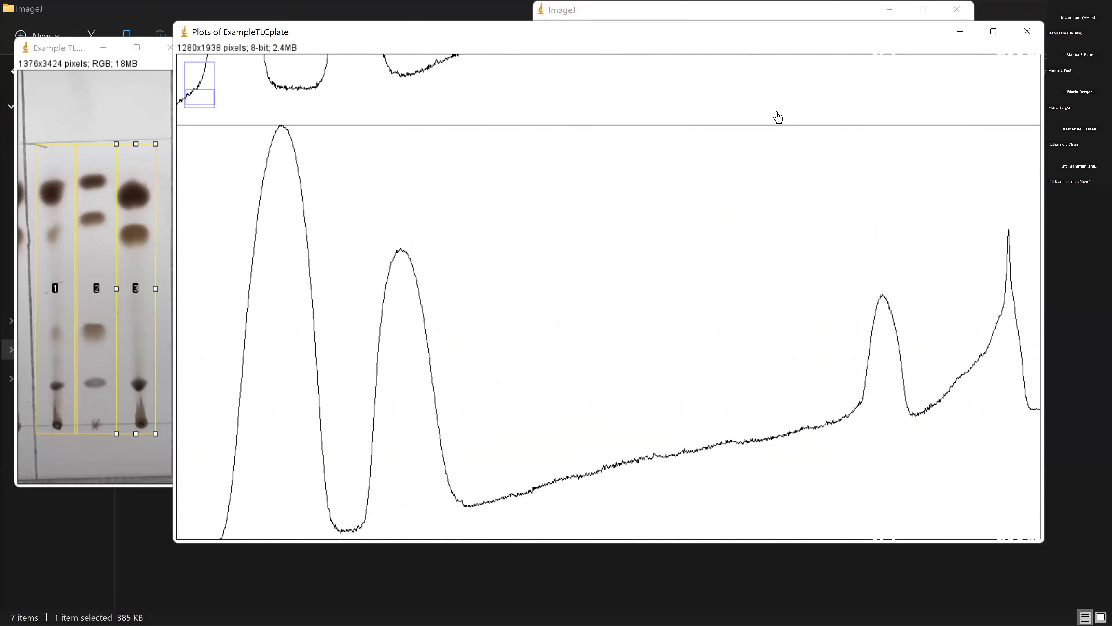
{"action": "scroll", "coordinate": [778, 118], "scroll_direction": "up", "scroll_amount": 4}
{"action": "scroll", "coordinate": [742, 294], "scroll_direction": "up", "scroll_amount": 3}
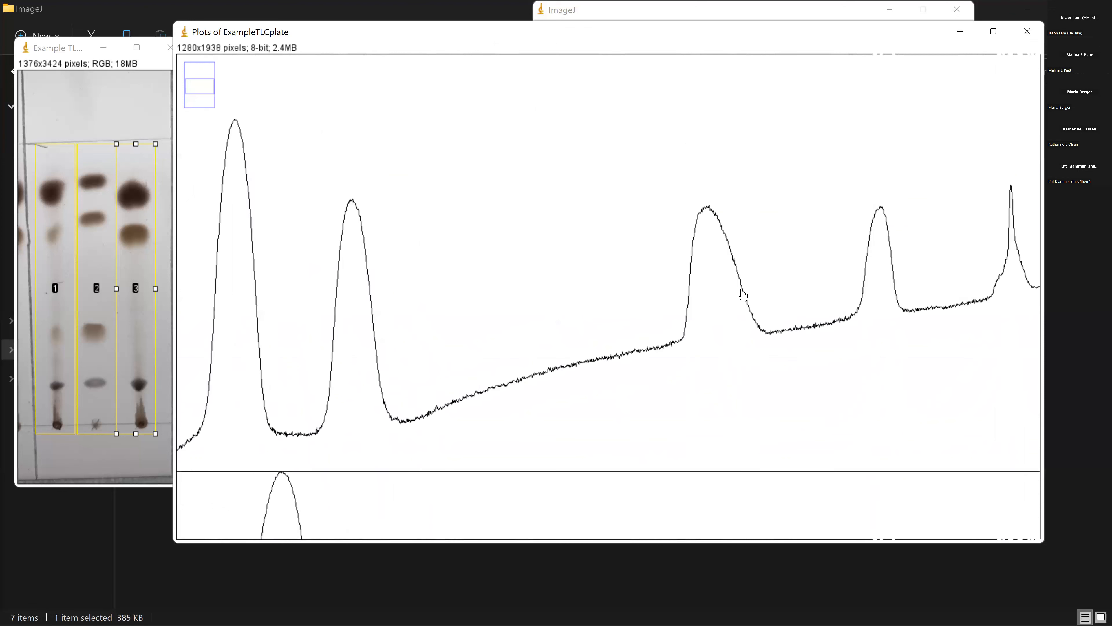
{"action": "scroll", "coordinate": [773, 306], "scroll_direction": "up", "scroll_amount": 3}
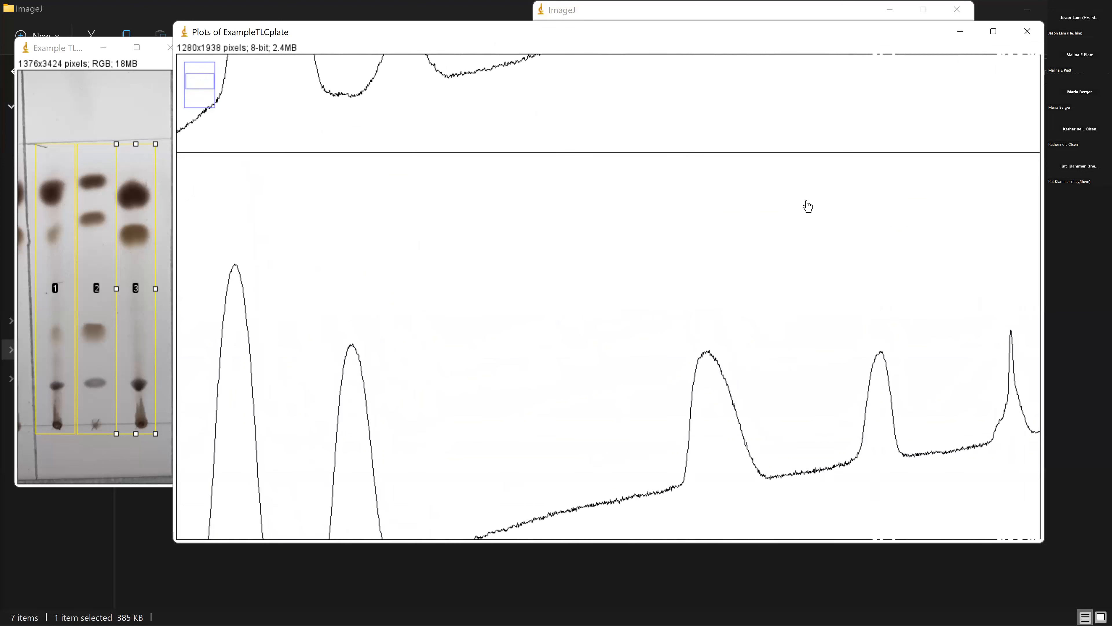
{"action": "scroll", "coordinate": [767, 359], "scroll_direction": "up", "scroll_amount": 3}
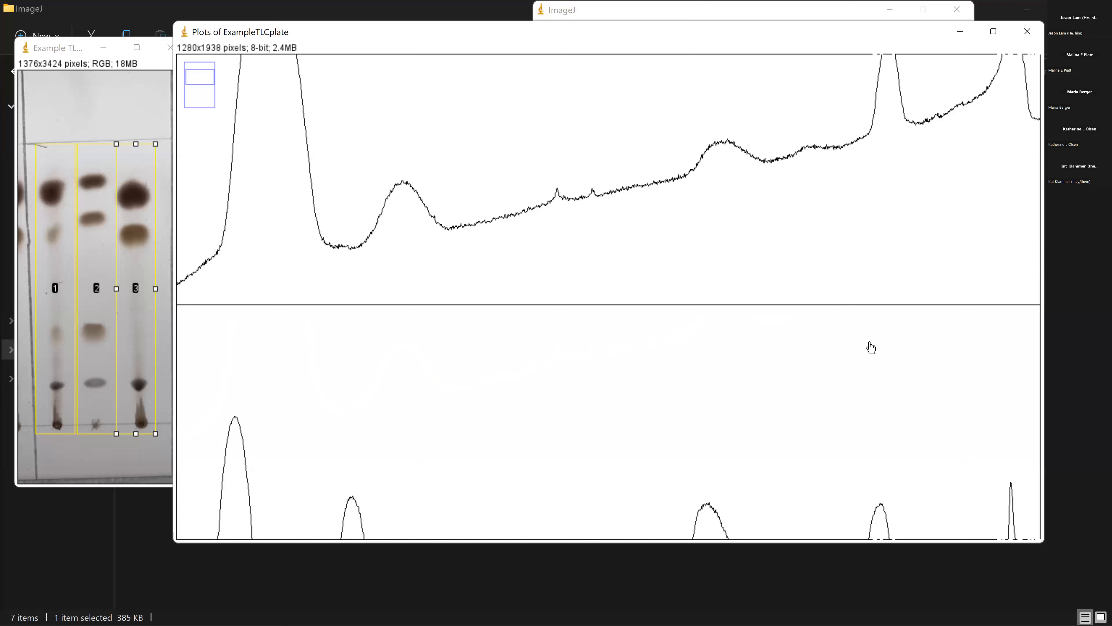
{"action": "scroll", "coordinate": [812, 230], "scroll_direction": "down", "scroll_amount": 5}
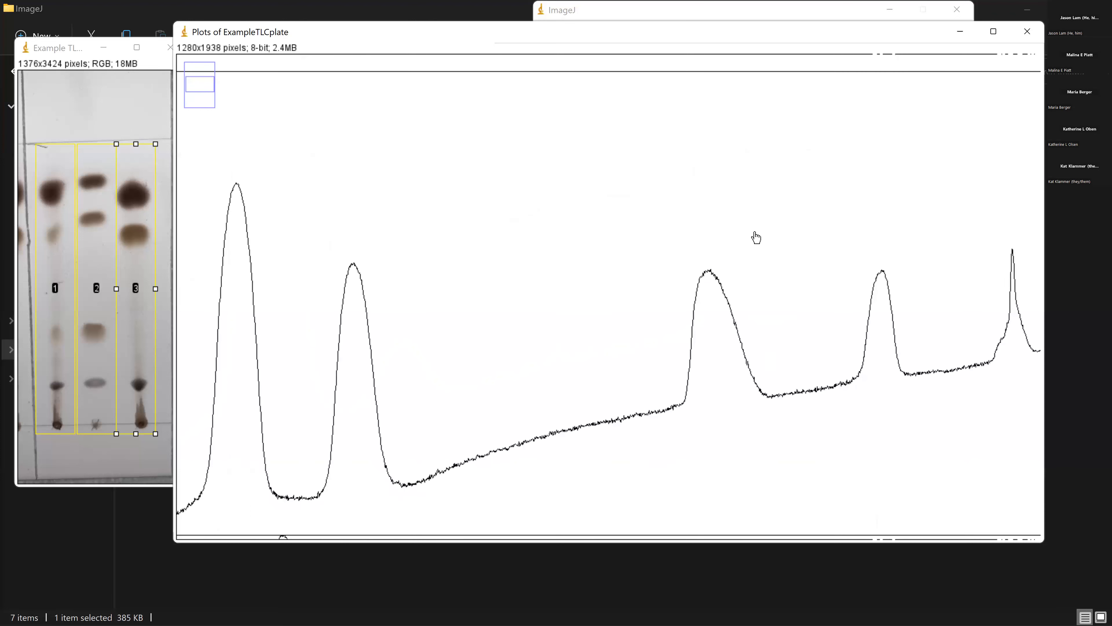
{"action": "scroll", "coordinate": [753, 307], "scroll_direction": "down", "scroll_amount": 3}
{"action": "scroll", "coordinate": [753, 281], "scroll_direction": "down", "scroll_amount": 3}
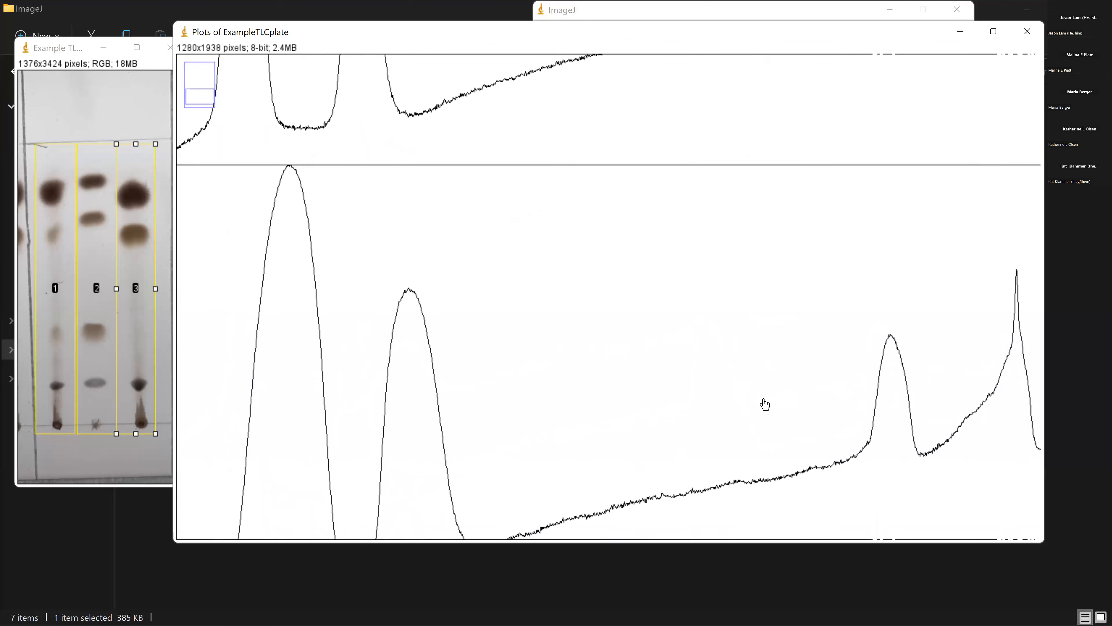
{"action": "scroll", "coordinate": [763, 362], "scroll_direction": "down", "scroll_amount": 2}
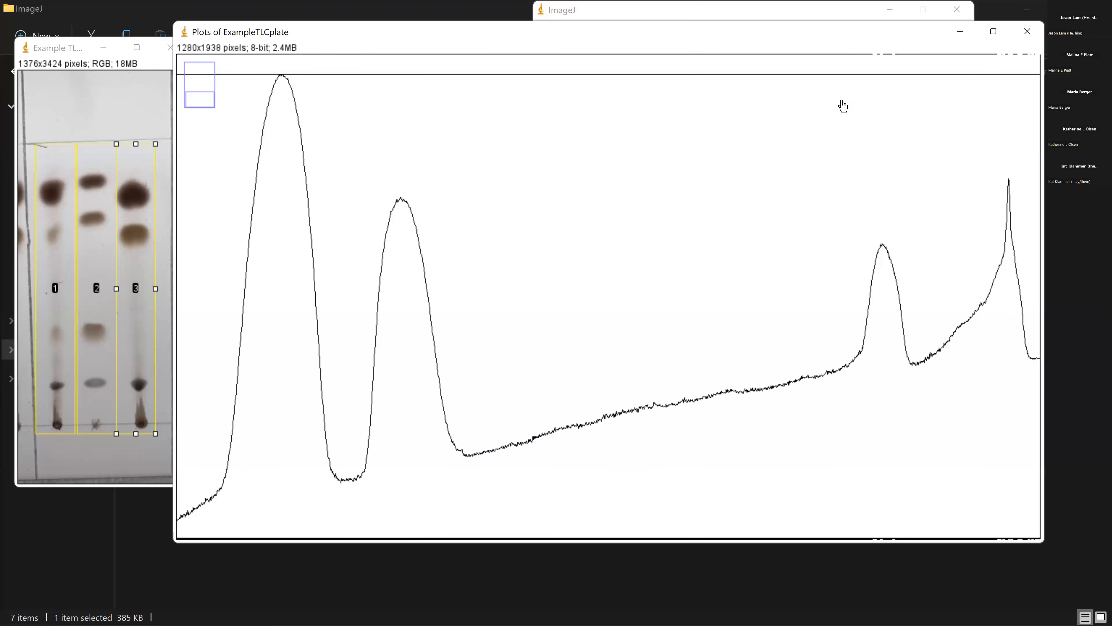
{"action": "scroll", "coordinate": [749, 254], "scroll_direction": "up", "scroll_amount": 3}
{"action": "scroll", "coordinate": [738, 321], "scroll_direction": "up", "scroll_amount": 3}
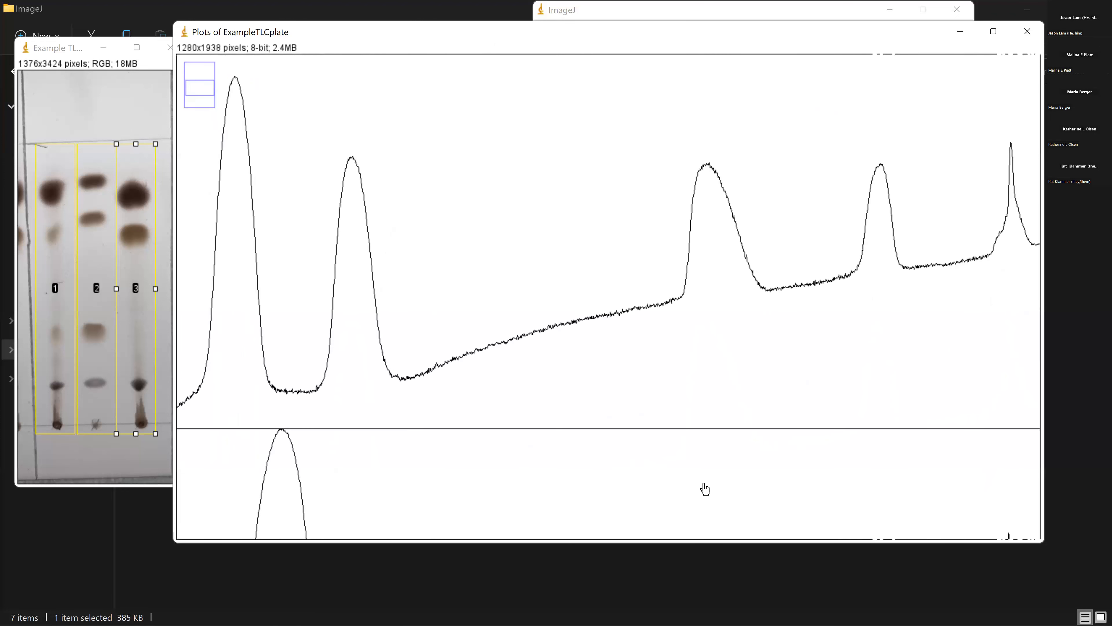
{"action": "scroll", "coordinate": [709, 372], "scroll_direction": "up", "scroll_amount": 4}
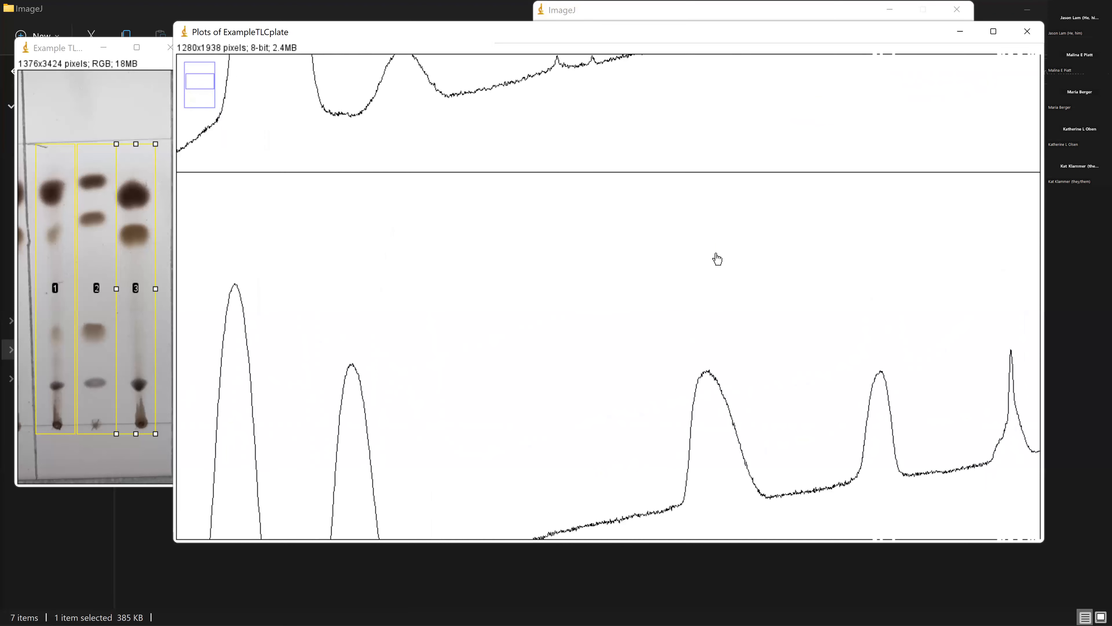
{"action": "scroll", "coordinate": [694, 354], "scroll_direction": "up", "scroll_amount": 3}
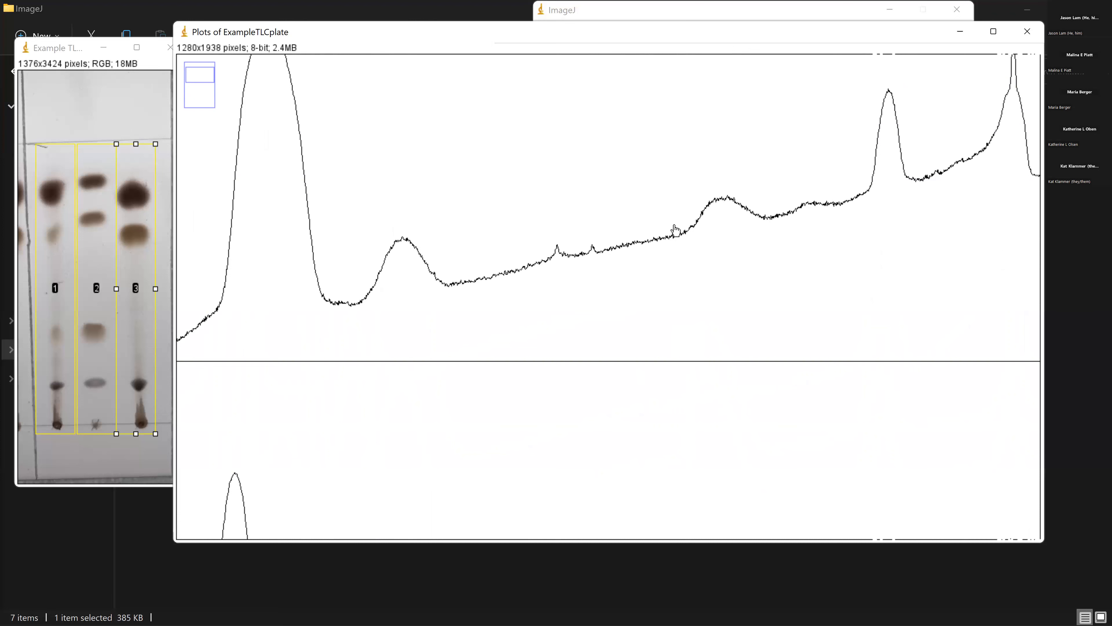
{"action": "left_click_drag", "start_coordinate": [787, 380], "coordinate": [763, 449]}
{"action": "scroll", "coordinate": [752, 245], "scroll_direction": "down", "scroll_amount": 4}
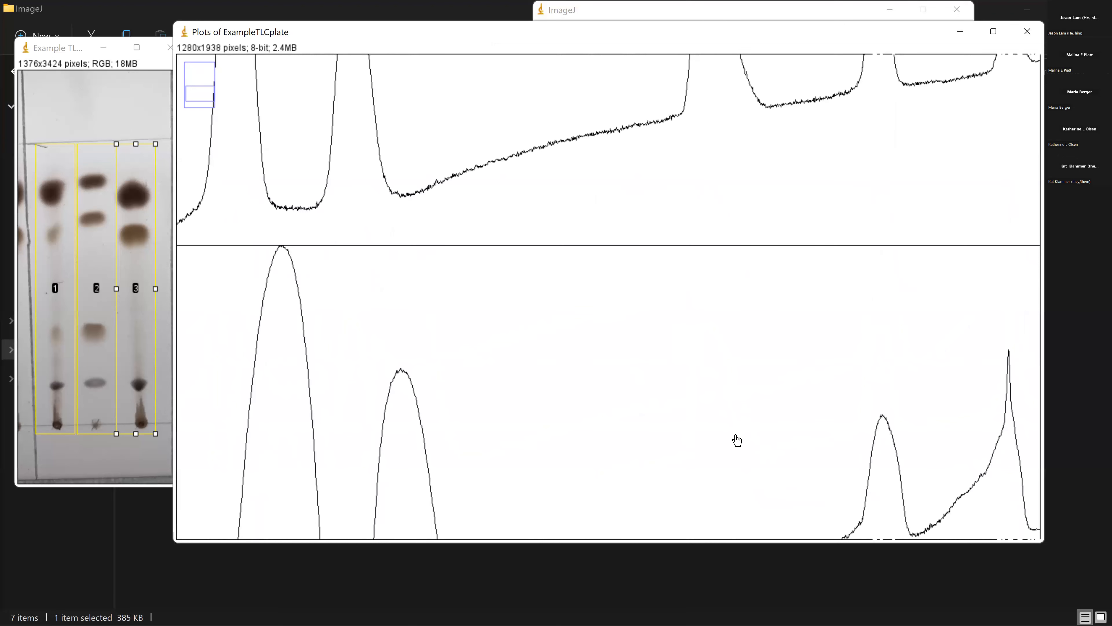
{"action": "scroll", "coordinate": [716, 338], "scroll_direction": "down", "scroll_amount": 2}
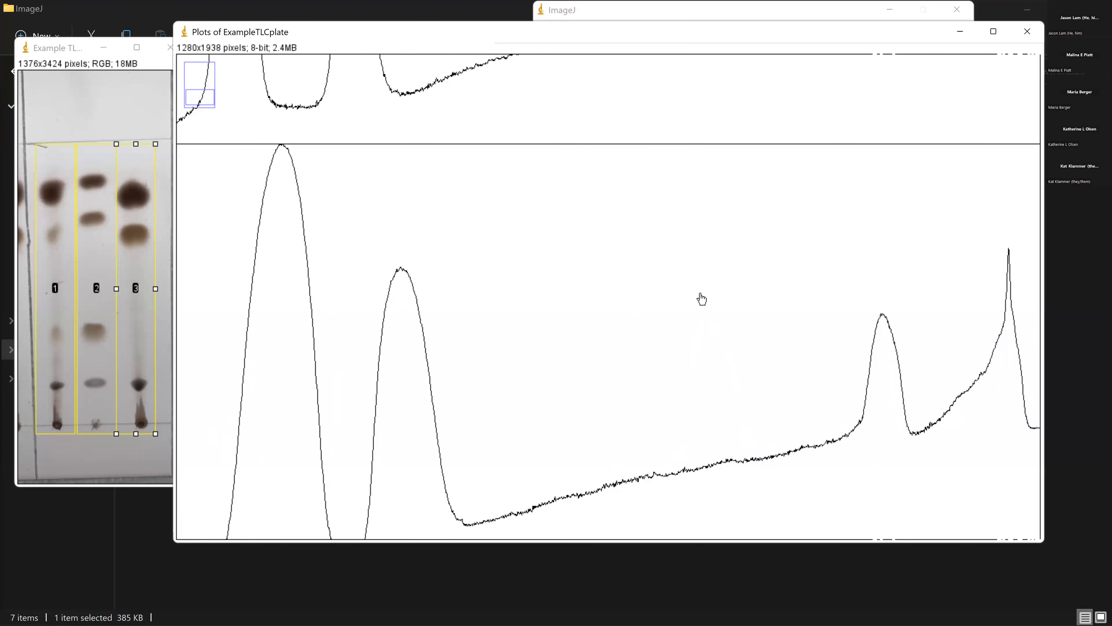
{"action": "scroll", "coordinate": [542, 403], "scroll_direction": "up", "scroll_amount": 5}
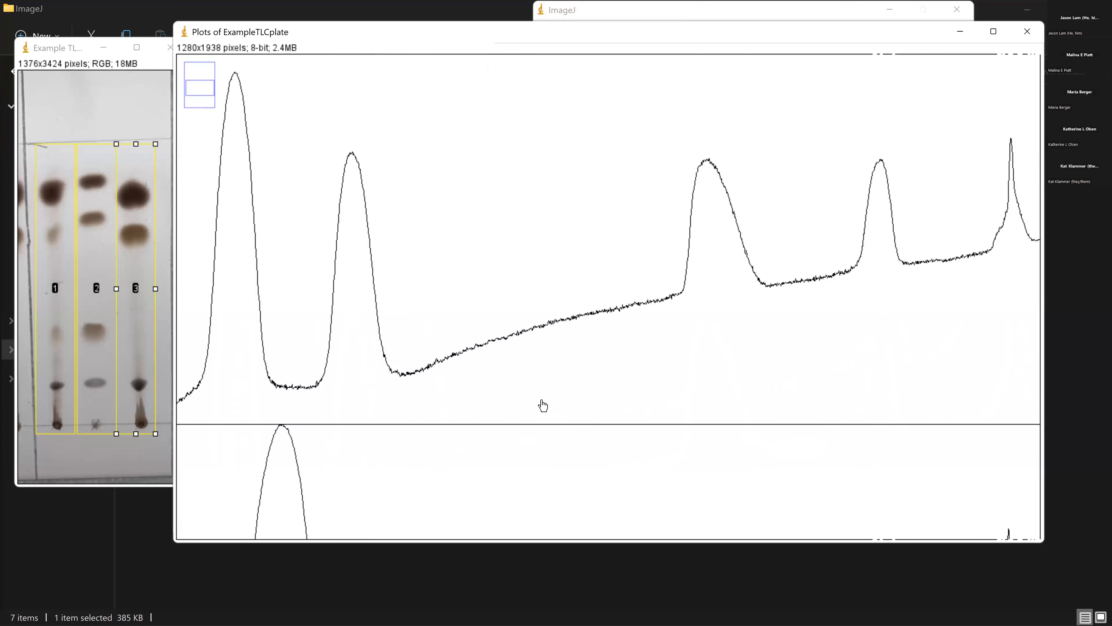
{"action": "scroll", "coordinate": [618, 365], "scroll_direction": "down", "scroll_amount": 4}
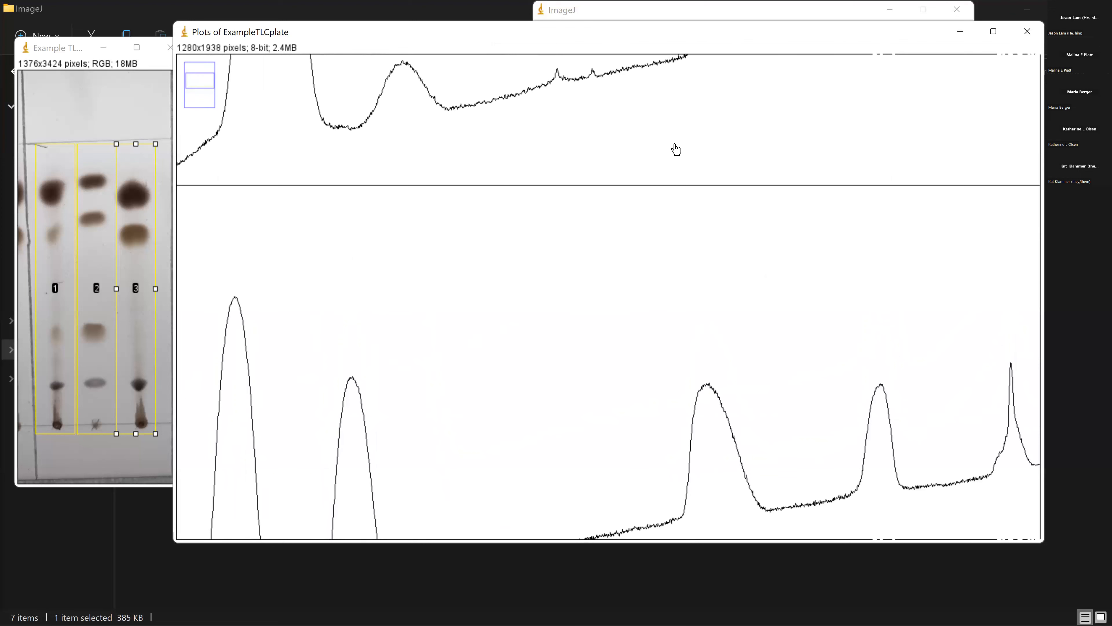
{"action": "scroll", "coordinate": [636, 409], "scroll_direction": "up", "scroll_amount": 5}
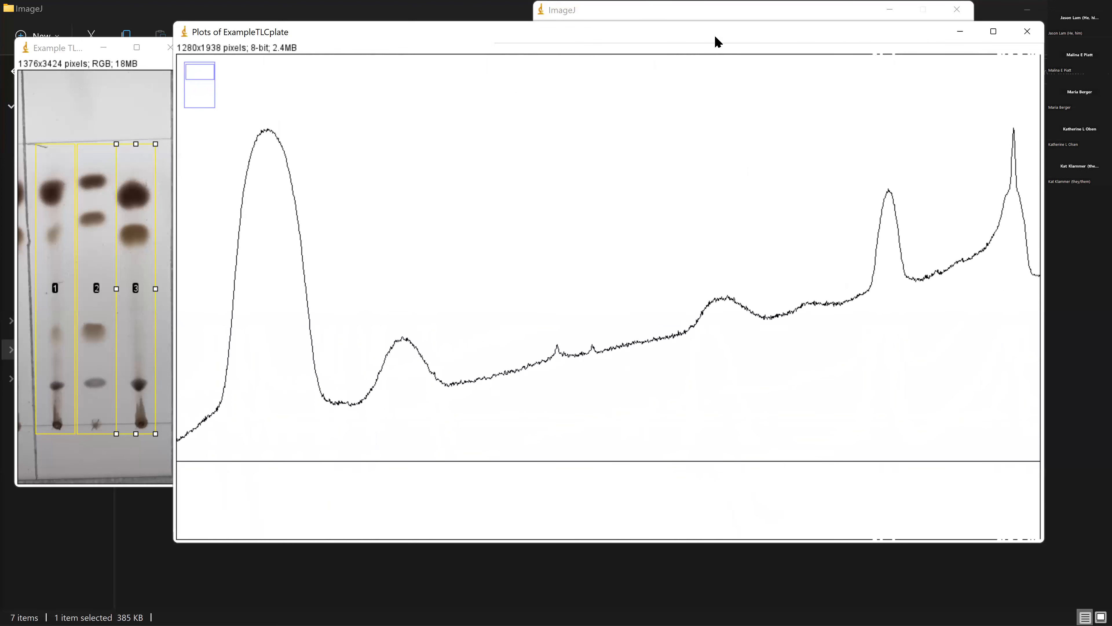
Step: Draw straight baselines across the bases of the first two peaks in the first lane's profile with the Straight line tool
{"action": "left_click", "coordinate": [753, 15]}
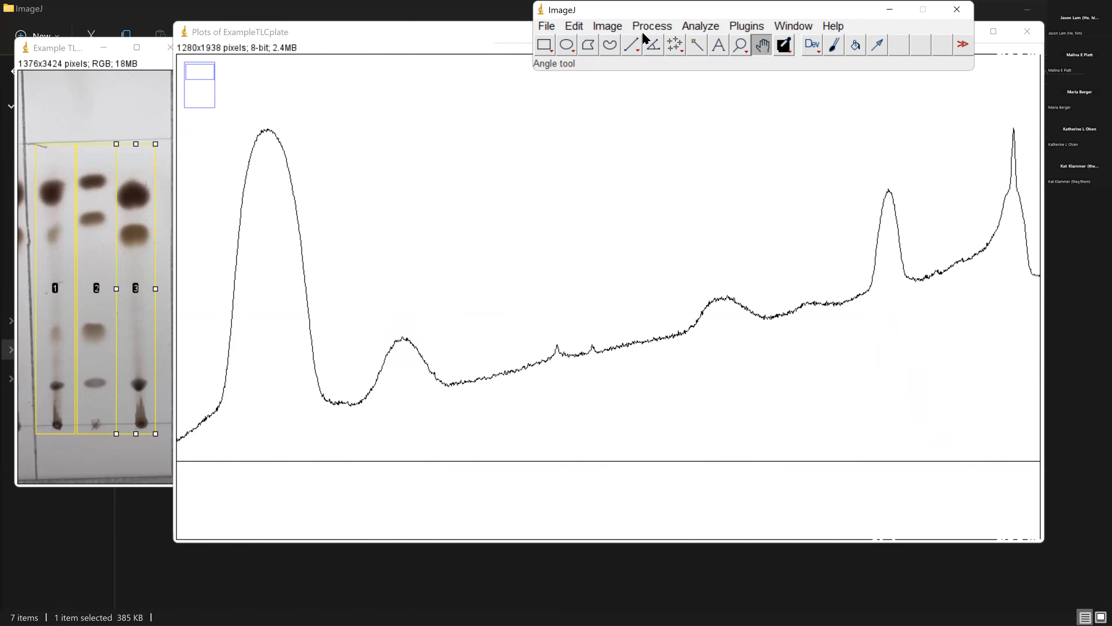
{"action": "left_click", "coordinate": [630, 44]}
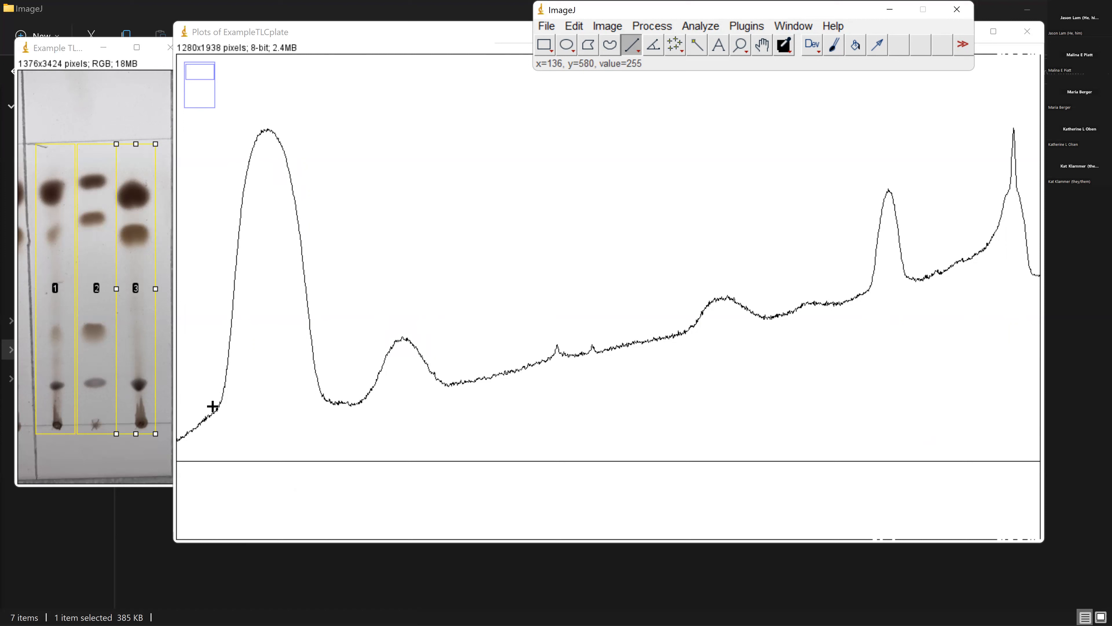
{"action": "left_click_drag", "start_coordinate": [213, 407], "coordinate": [336, 397]}
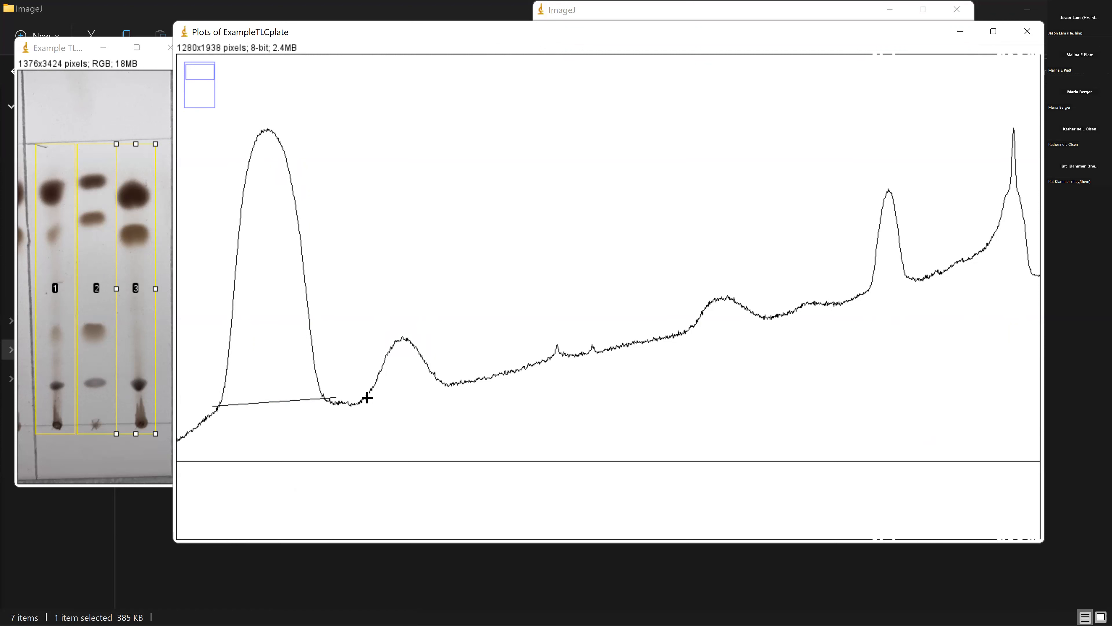
{"action": "left_click_drag", "start_coordinate": [368, 397], "coordinate": [450, 380]}
Step: Magnify the first lane's plot to 400% to inspect where the baselines meet the peaks, and zoom back out to 75%
{"action": "left_click", "coordinate": [736, 16]}
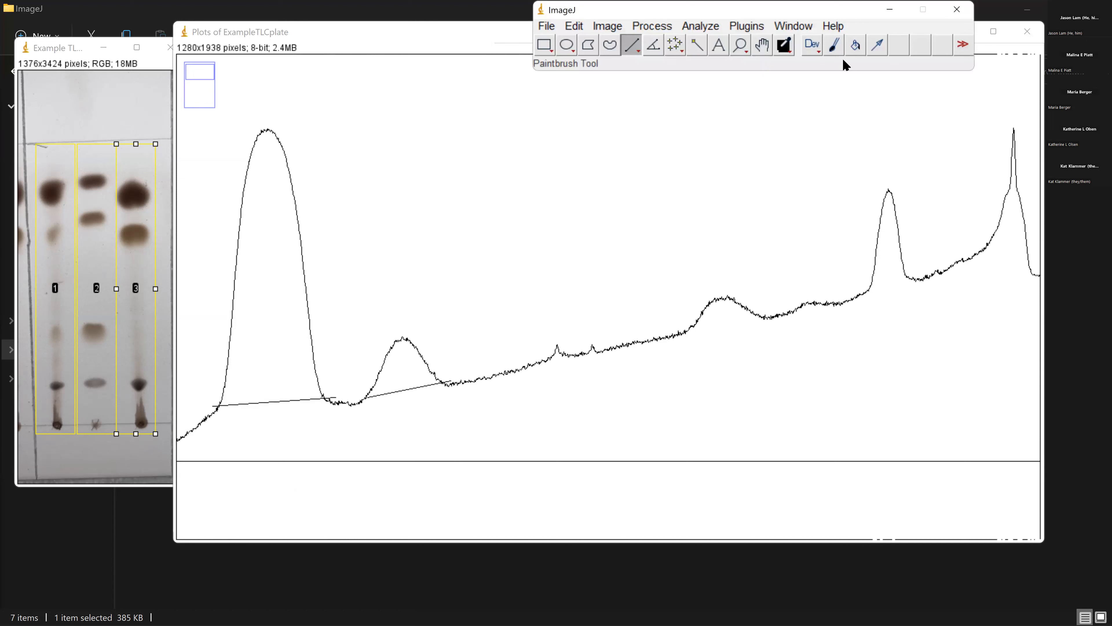
{"action": "left_click", "coordinate": [739, 44]}
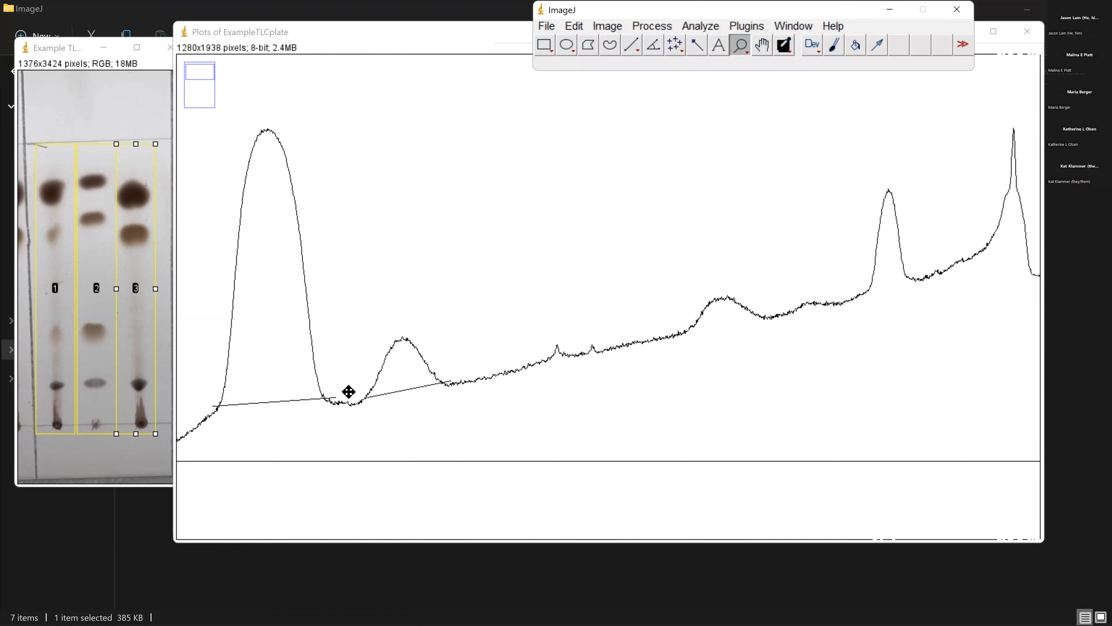
{"action": "left_click", "coordinate": [387, 378]}
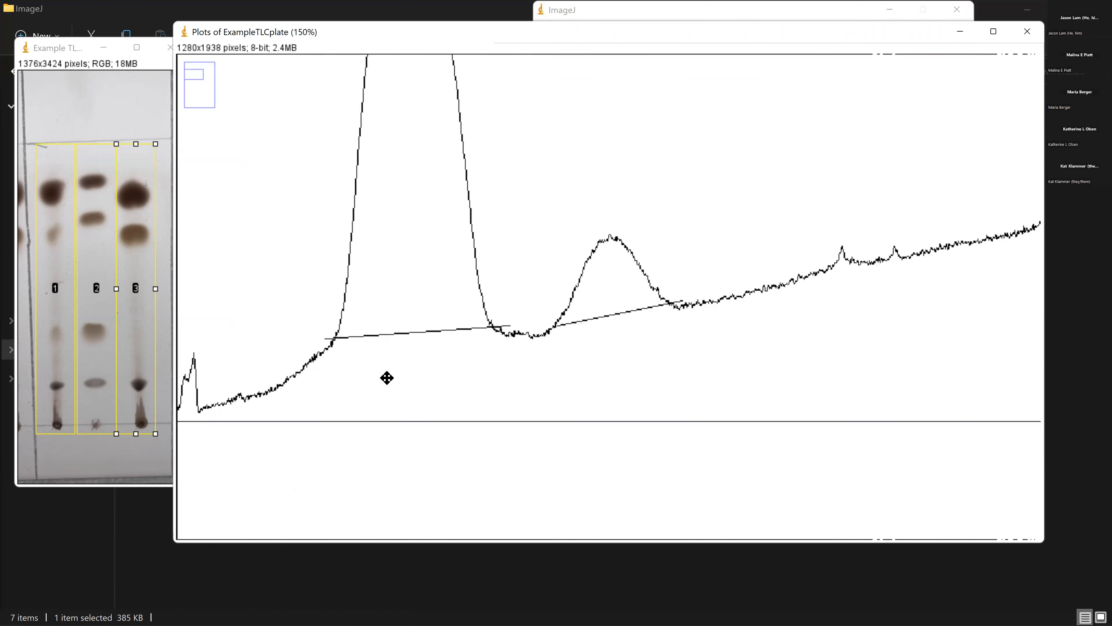
{"action": "left_click", "coordinate": [573, 332]}
{"action": "left_click", "coordinate": [610, 274]}
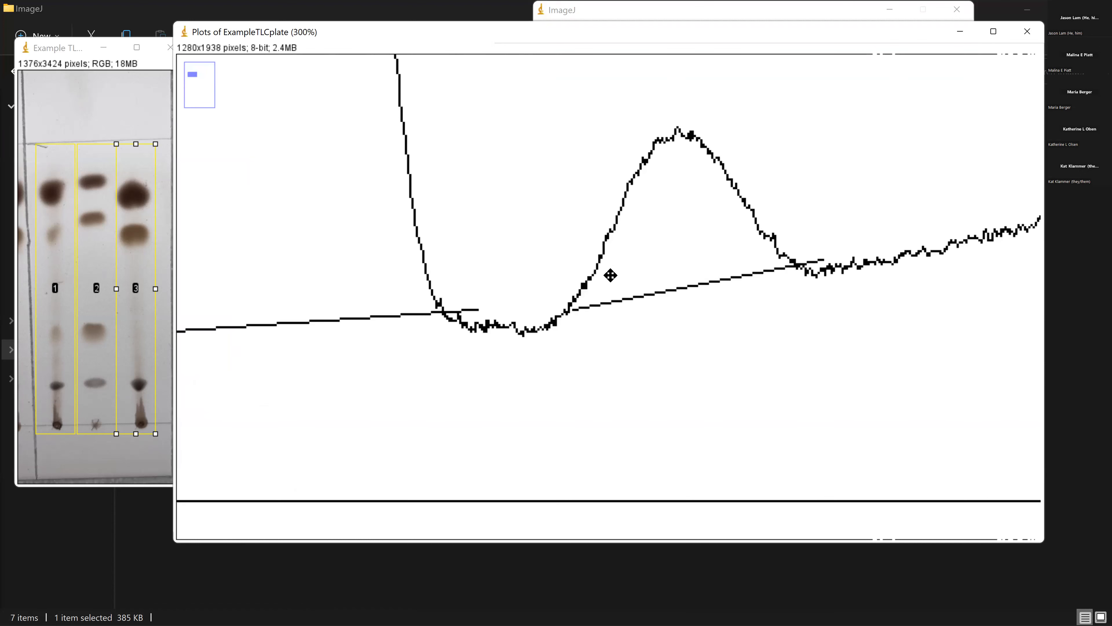
{"action": "left_click", "coordinate": [578, 308]}
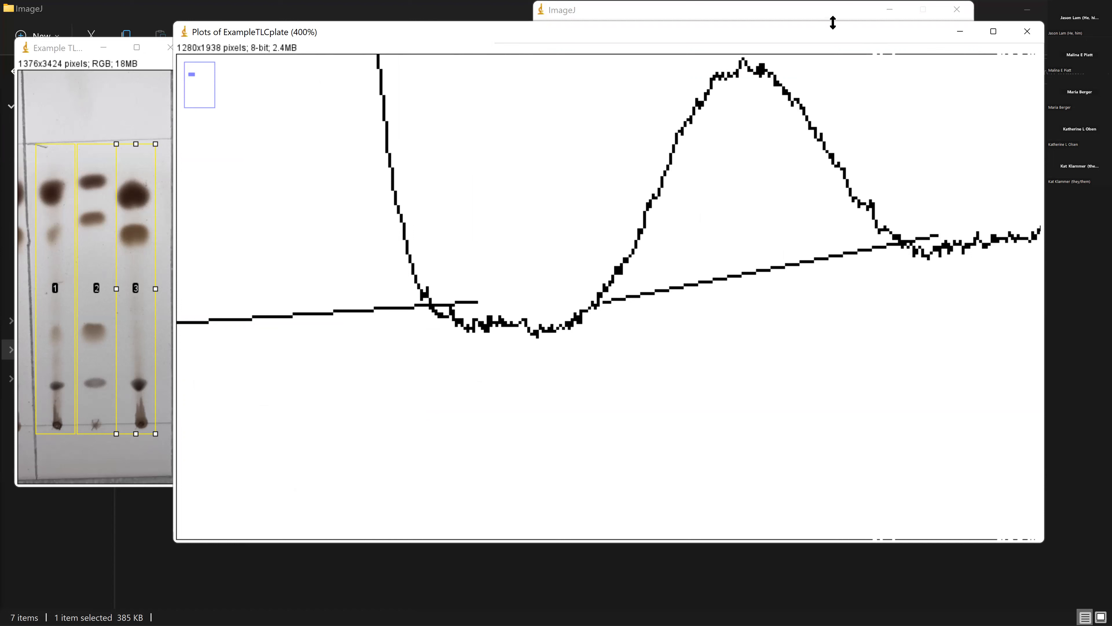
{"action": "scroll", "coordinate": [820, 103], "scroll_direction": "down", "scroll_amount": 5}
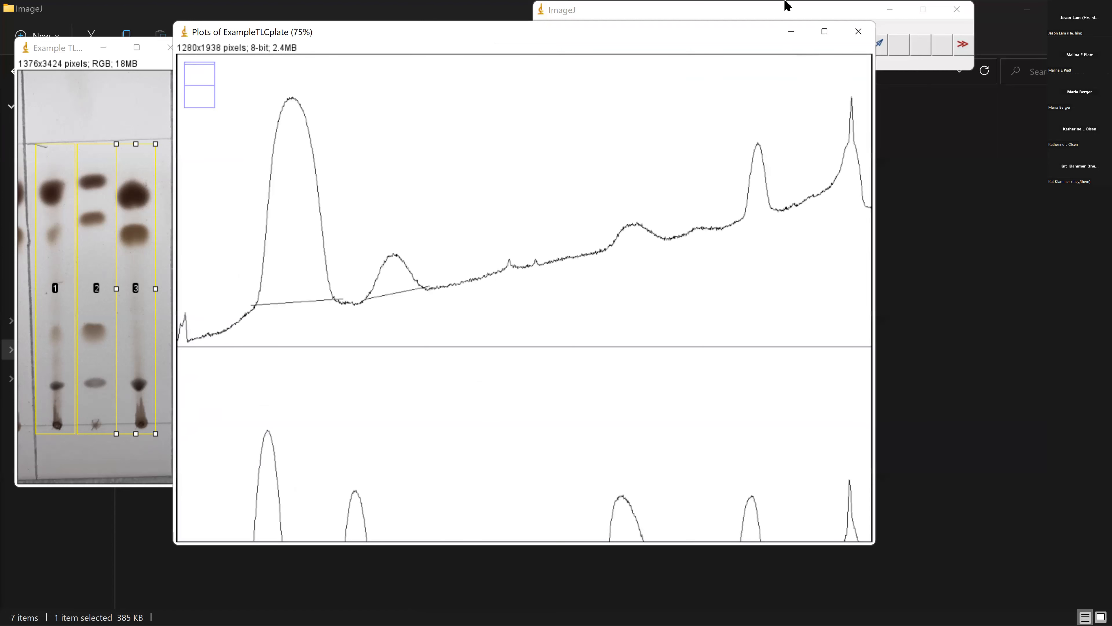
{"action": "left_click", "coordinate": [788, 11]}
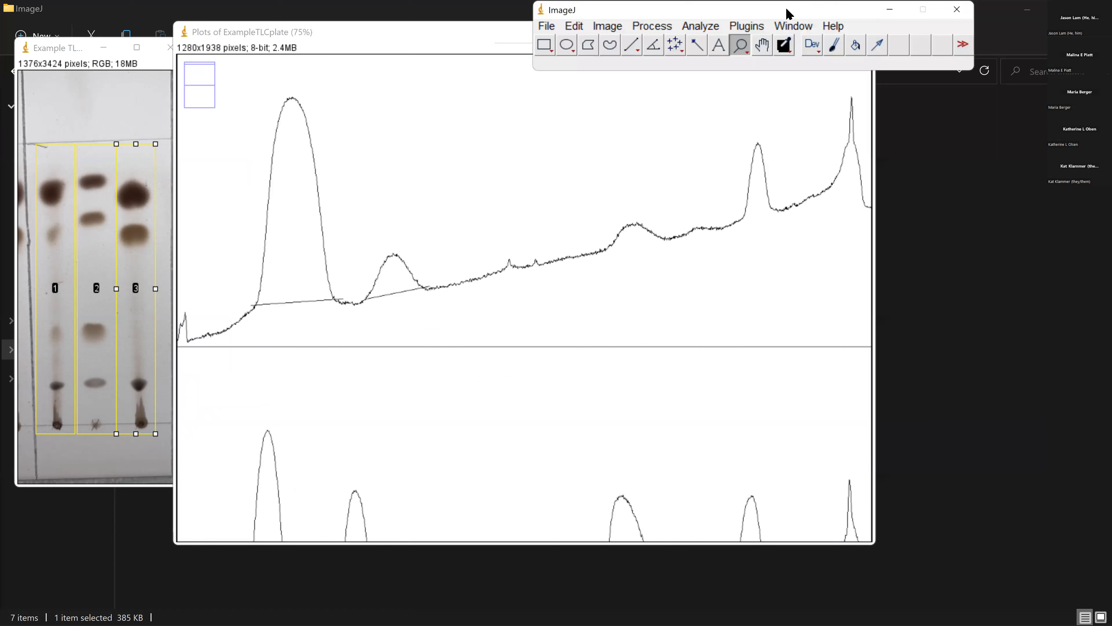
Step: Undo the second peak's baseline in the first lane's profile and redraw it across the full base with the Straight line tool
{"action": "left_click", "coordinate": [628, 51]}
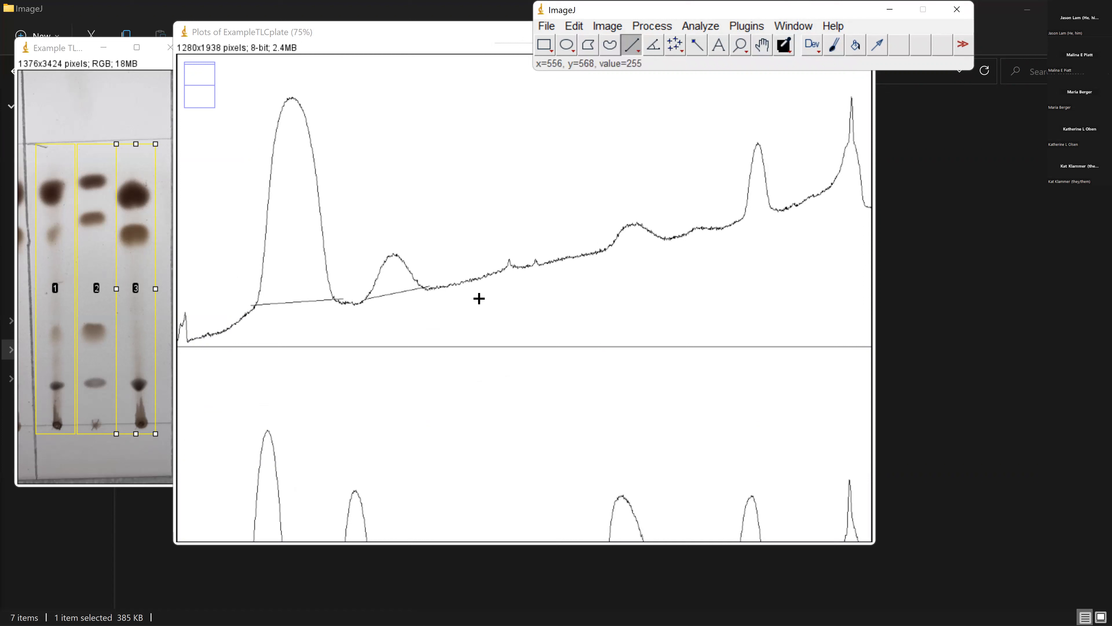
{"action": "key", "text": "ctrl+z"}
{"action": "left_click_drag", "start_coordinate": [360, 300], "coordinate": [436, 285]}
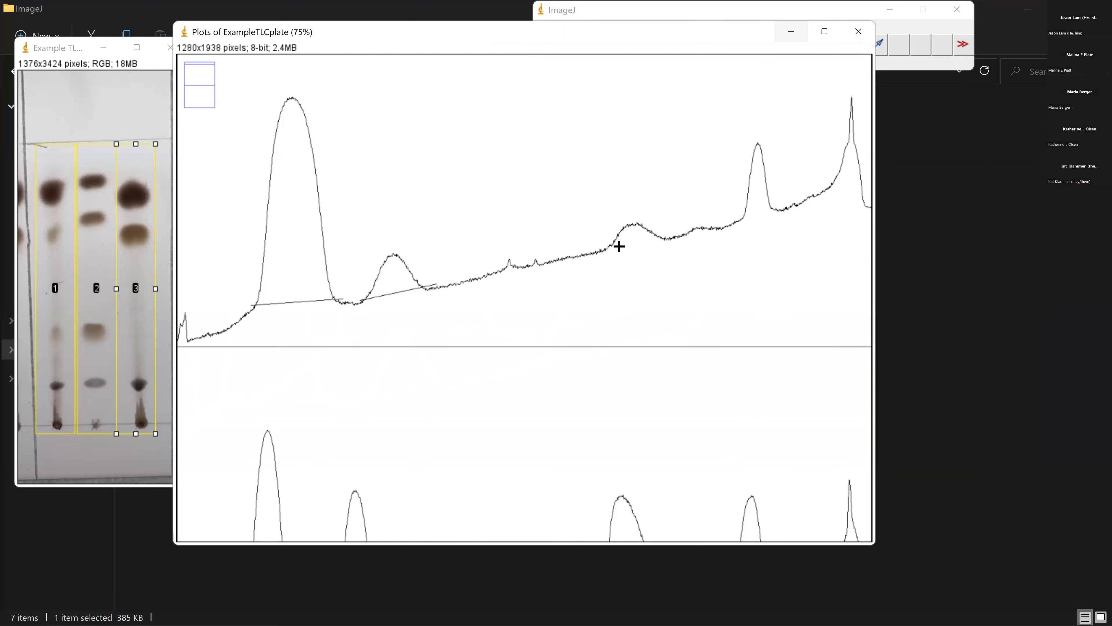
Step: Draw straight baselines across the bases of the remaining three peaks in the first lane's profile
{"action": "left_click_drag", "start_coordinate": [619, 247], "coordinate": [677, 231]}
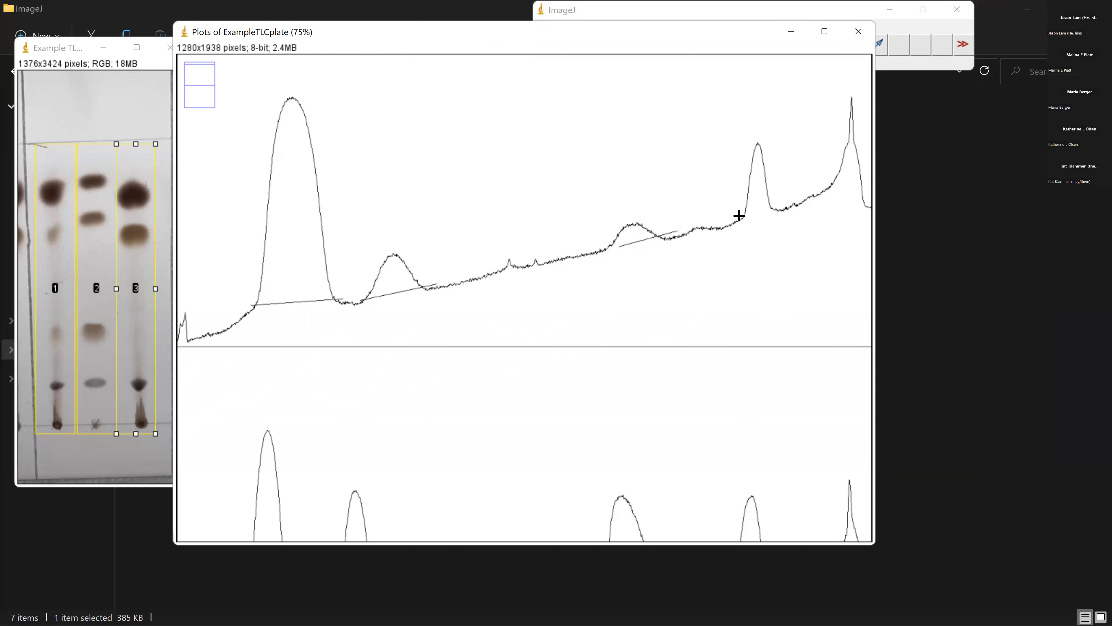
{"action": "left_click_drag", "start_coordinate": [741, 218], "coordinate": [780, 206]}
{"action": "left_click_drag", "start_coordinate": [826, 186], "coordinate": [871, 204]}
Step: Look through the second and third lanes' profiles with the Scrolling tool and return to the first lane's profile
{"action": "left_click", "coordinate": [850, 19]}
{"action": "left_click", "coordinate": [756, 49]}
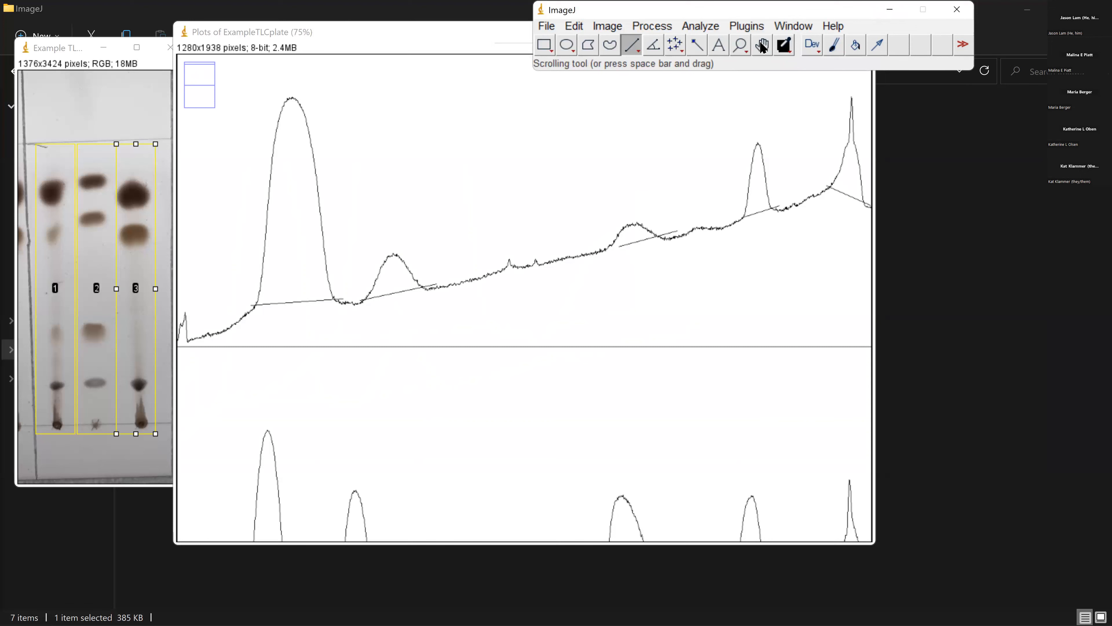
{"action": "left_click", "coordinate": [683, 320]}
{"action": "scroll", "coordinate": [627, 370], "scroll_direction": "down", "scroll_amount": 3}
{"action": "left_click_drag", "start_coordinate": [627, 369], "coordinate": [603, 249]}
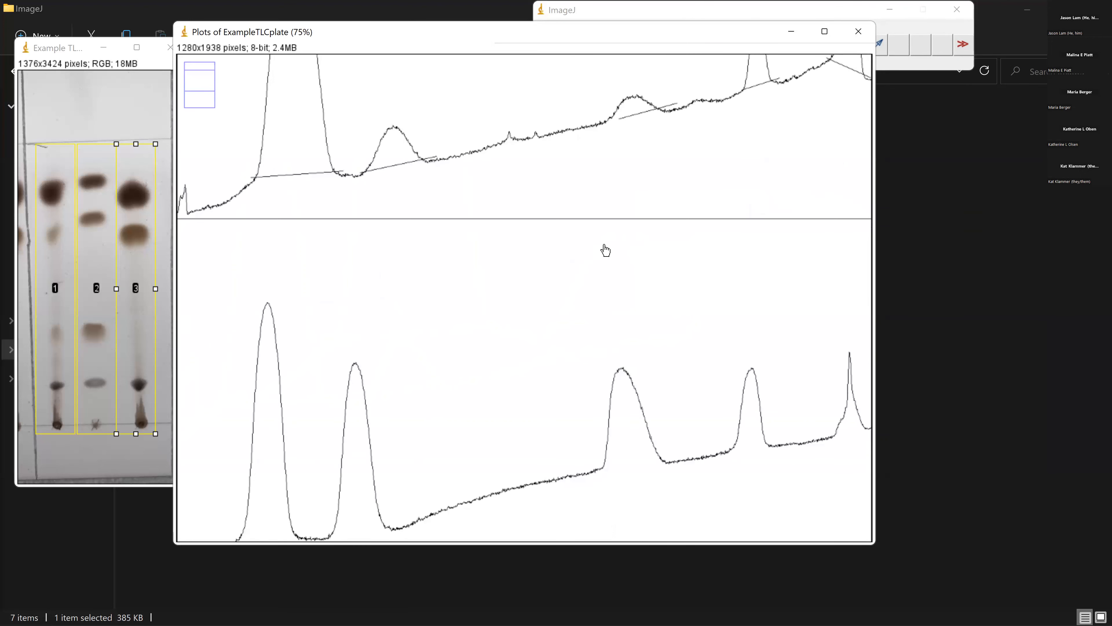
{"action": "left_click_drag", "start_coordinate": [616, 378], "coordinate": [605, 236]}
{"action": "left_click_drag", "start_coordinate": [596, 435], "coordinate": [593, 323]}
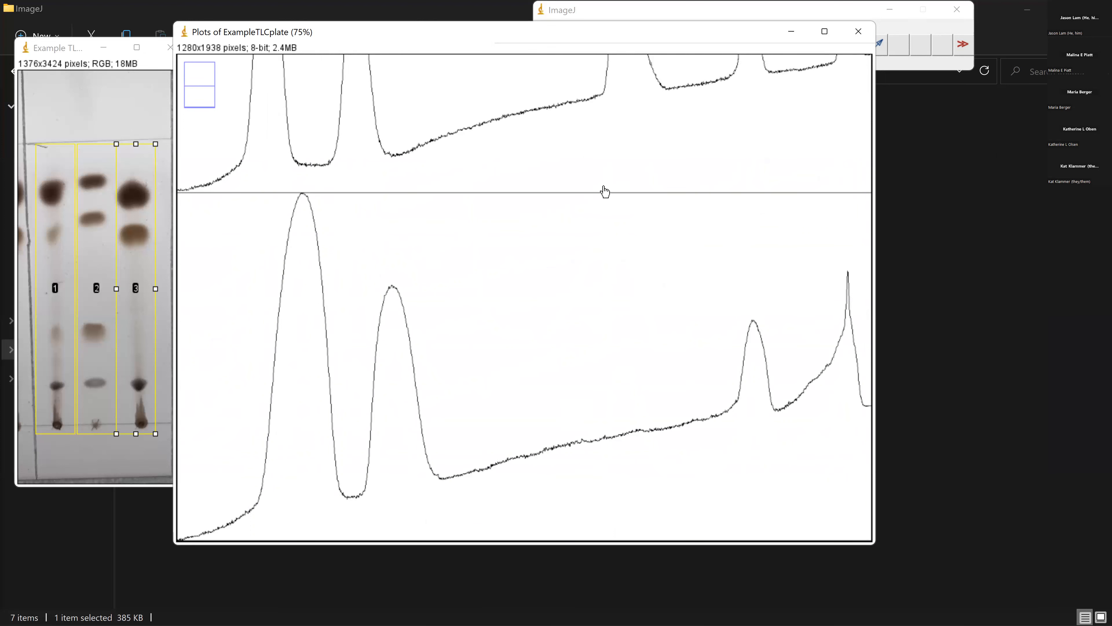
{"action": "left_click_drag", "start_coordinate": [691, 87], "coordinate": [651, 237]}
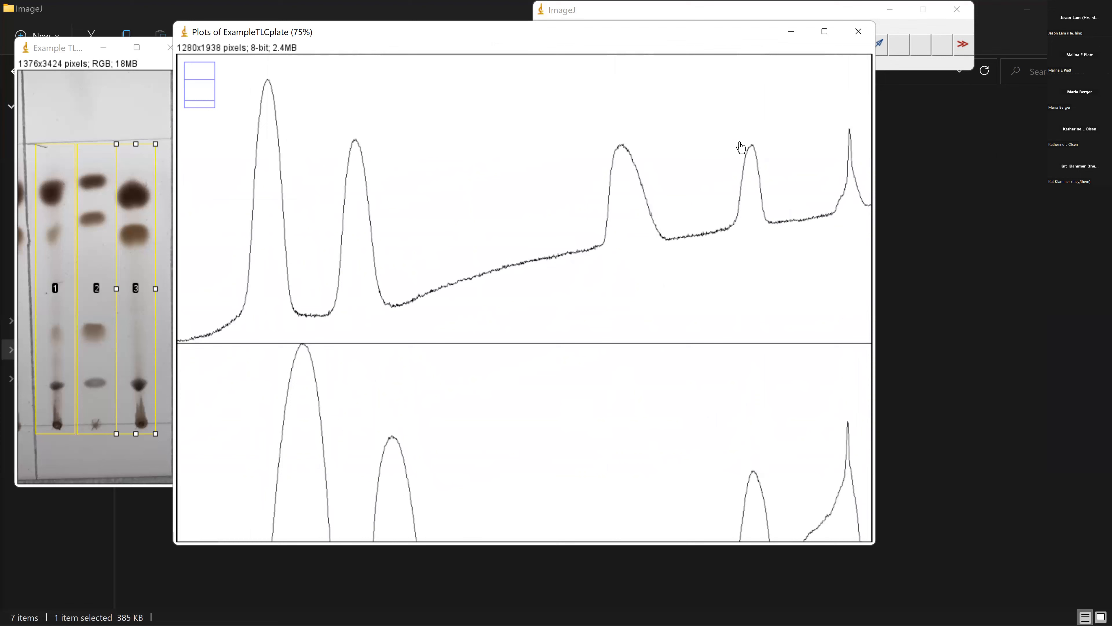
{"action": "left_click_drag", "start_coordinate": [684, 285], "coordinate": [673, 421]}
{"action": "scroll", "coordinate": [665, 283], "scroll_direction": "up", "scroll_amount": 3}
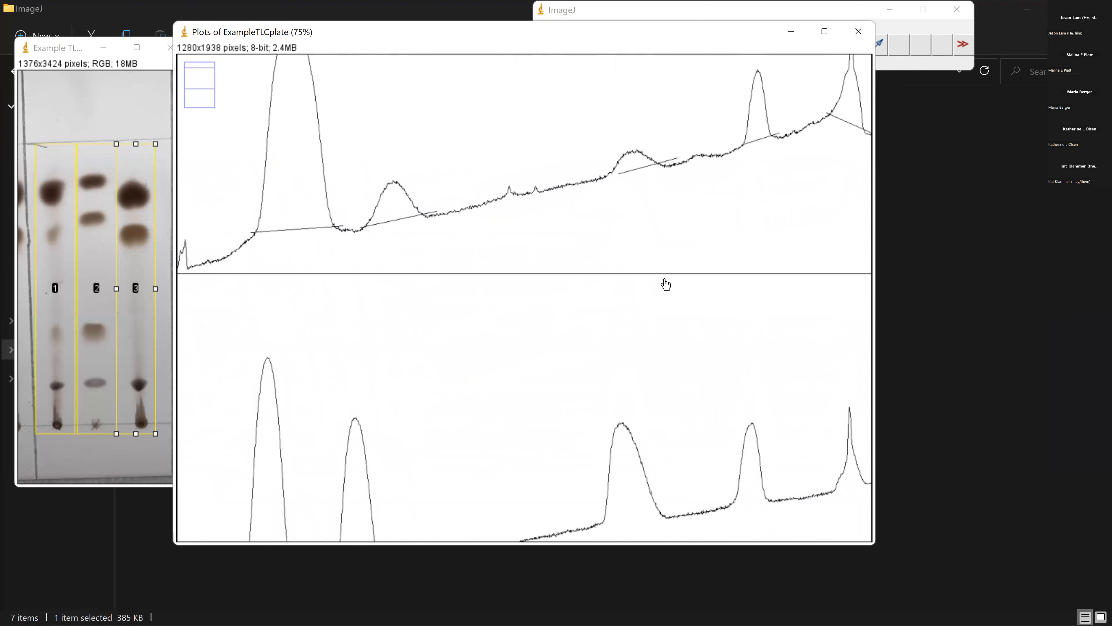
{"action": "scroll", "coordinate": [671, 316], "scroll_direction": "up", "scroll_amount": 3}
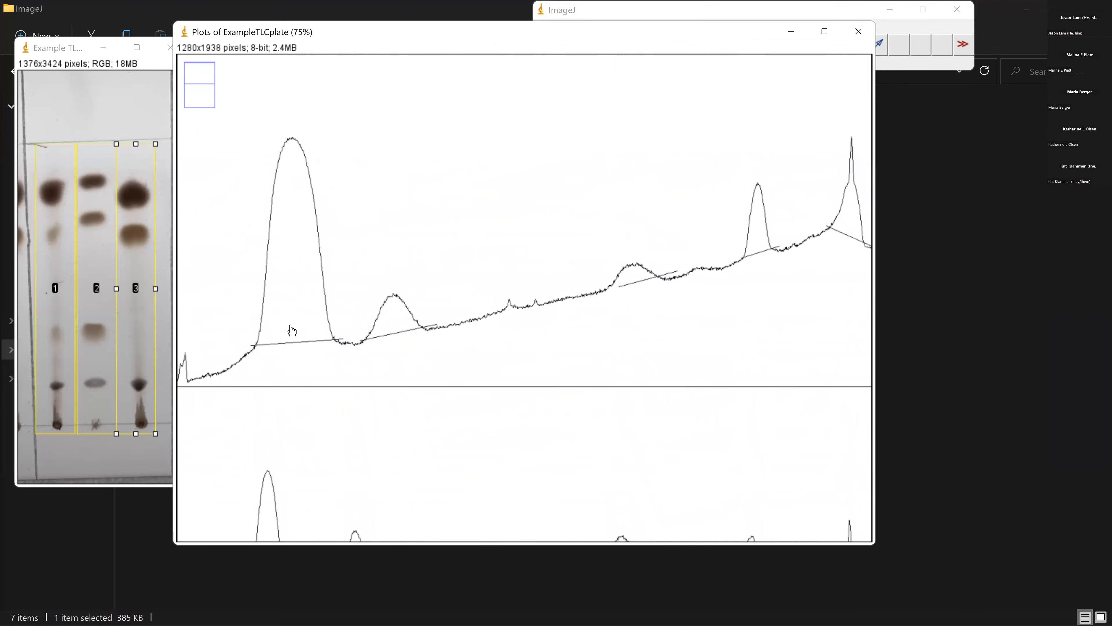
Step: Measure the areas of the first lane's peaks one after another with the Wand tool, from the tallest peak to the final one
{"action": "left_click", "coordinate": [720, 17]}
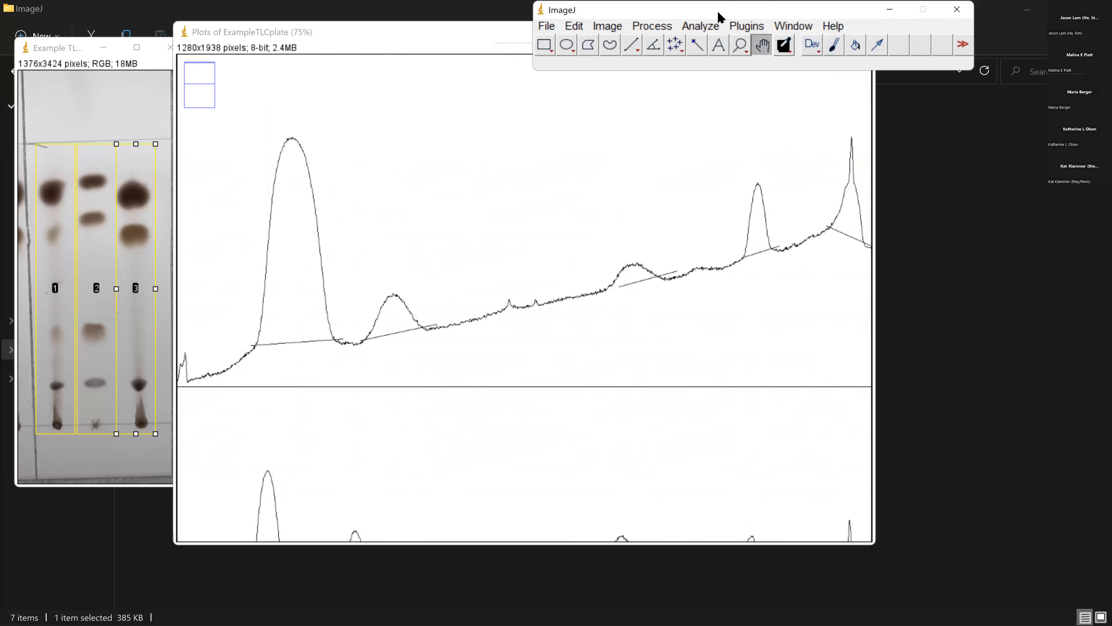
{"action": "left_click", "coordinate": [696, 48]}
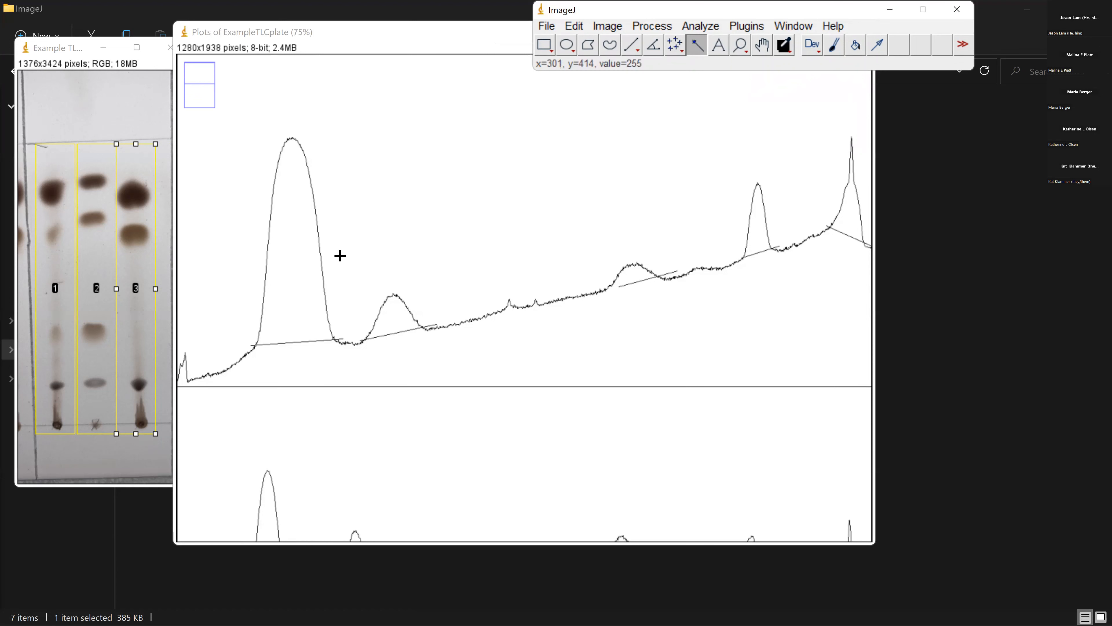
{"action": "left_click", "coordinate": [289, 230]}
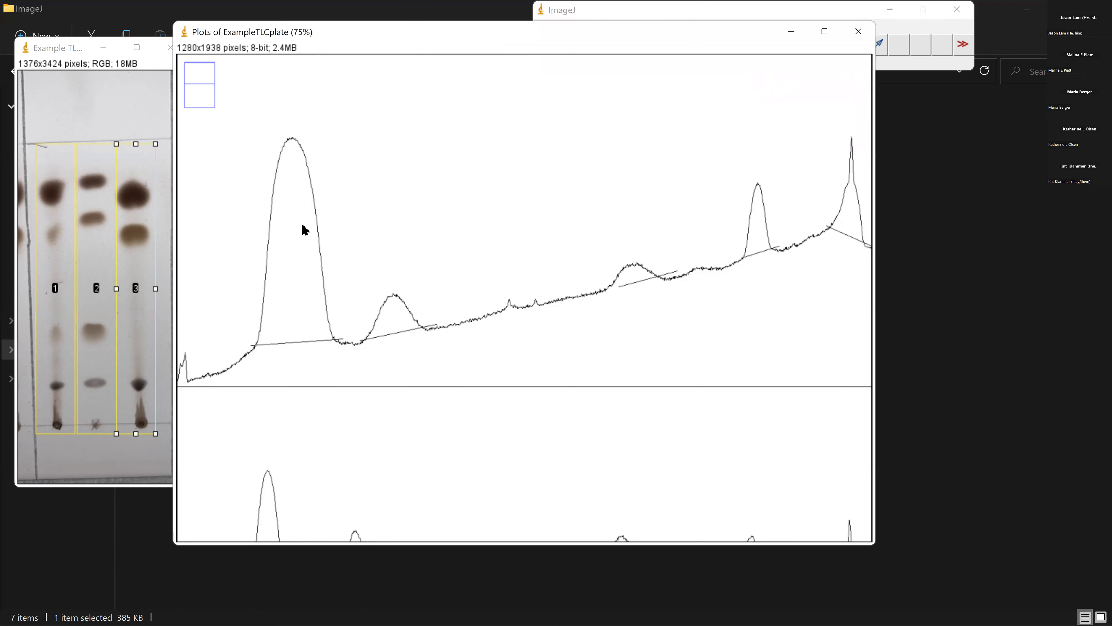
{"action": "left_click", "coordinate": [302, 225]}
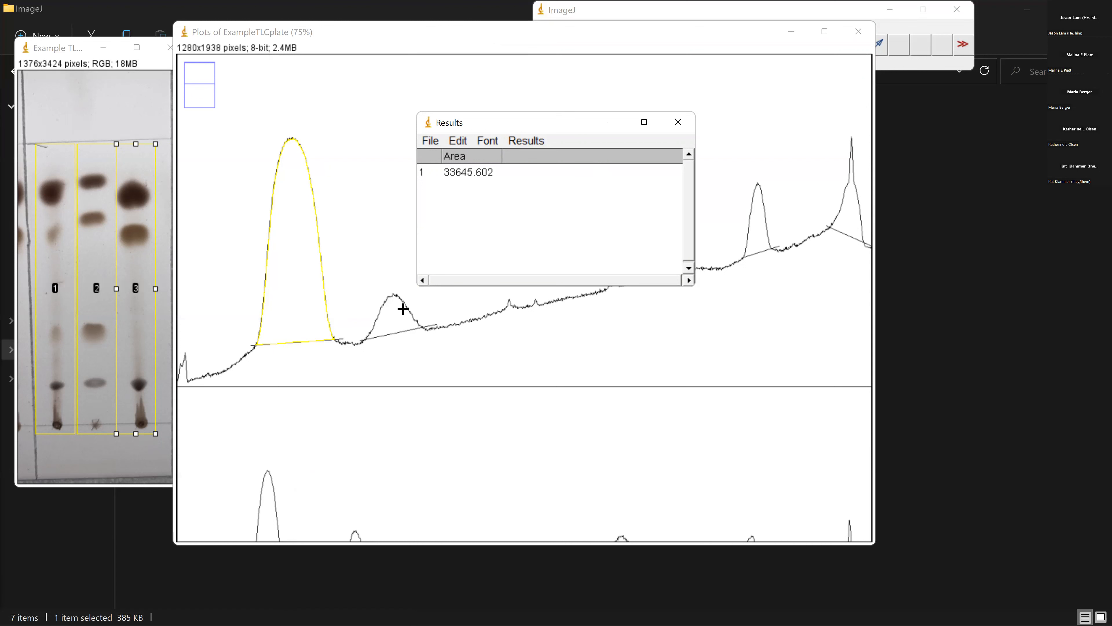
{"action": "left_click", "coordinate": [386, 323]}
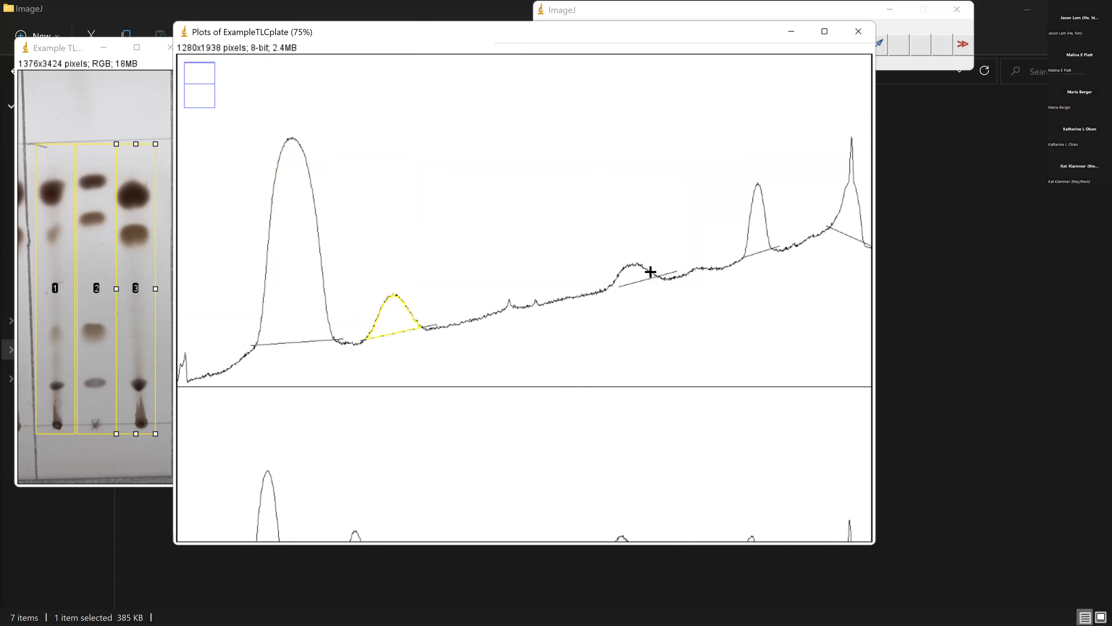
{"action": "left_click", "coordinate": [633, 275]}
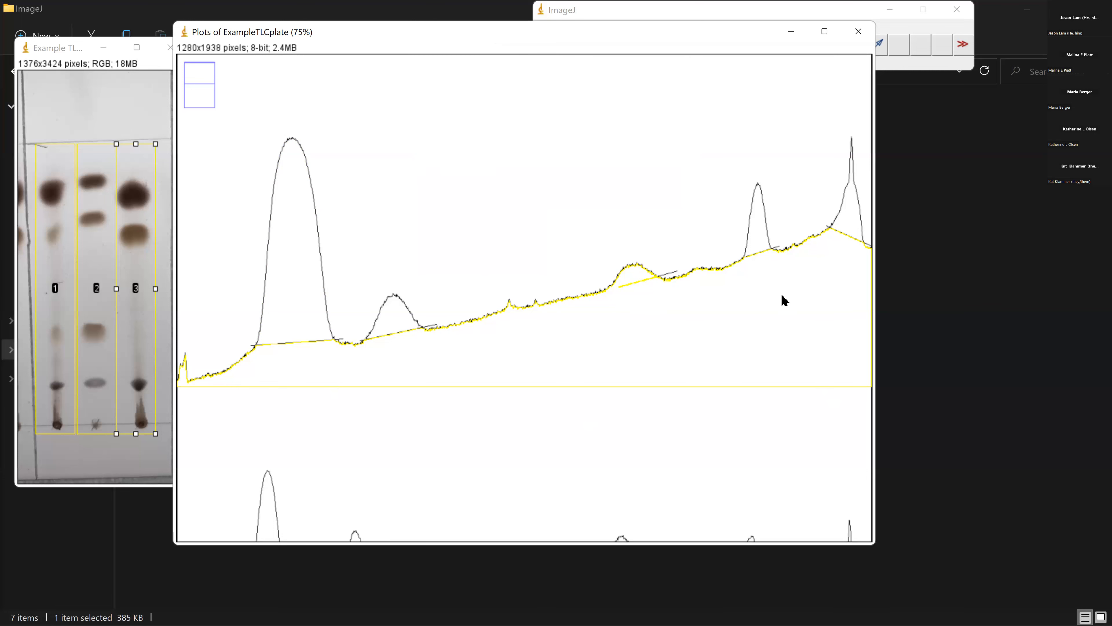
{"action": "left_click", "coordinate": [757, 227]}
{"action": "left_click", "coordinate": [854, 214]}
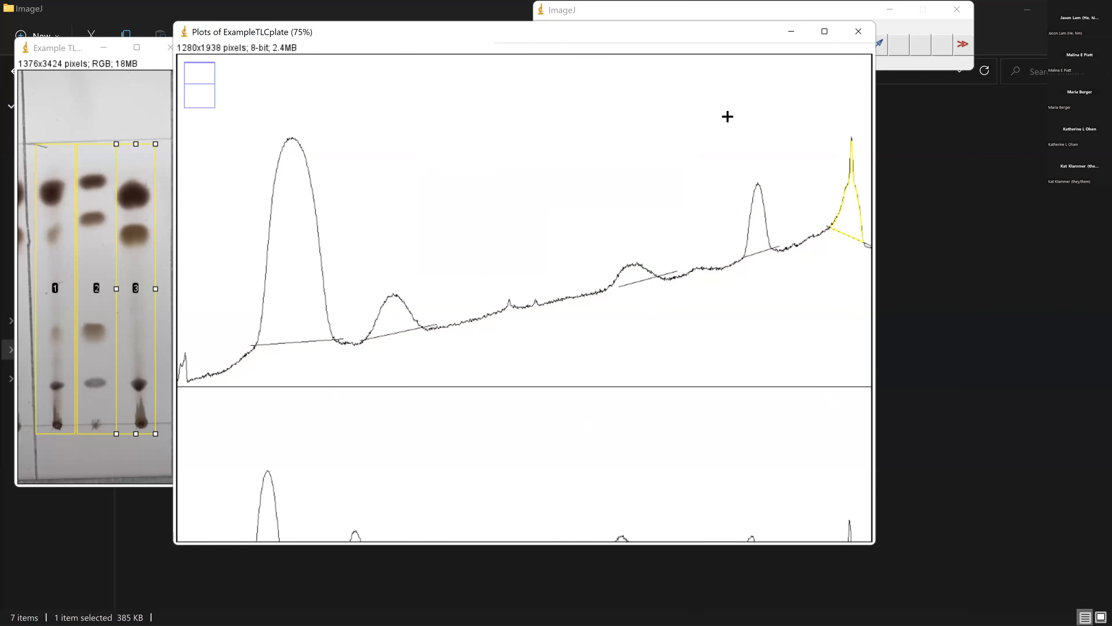
Step: Examine the peaks in the second and third lanes' profiles that still lack baselines, using the Scrolling tool
{"action": "left_click", "coordinate": [761, 15]}
{"action": "left_click", "coordinate": [763, 44]}
{"action": "left_click", "coordinate": [617, 350]}
{"action": "scroll", "coordinate": [561, 350], "scroll_direction": "down", "scroll_amount": 5}
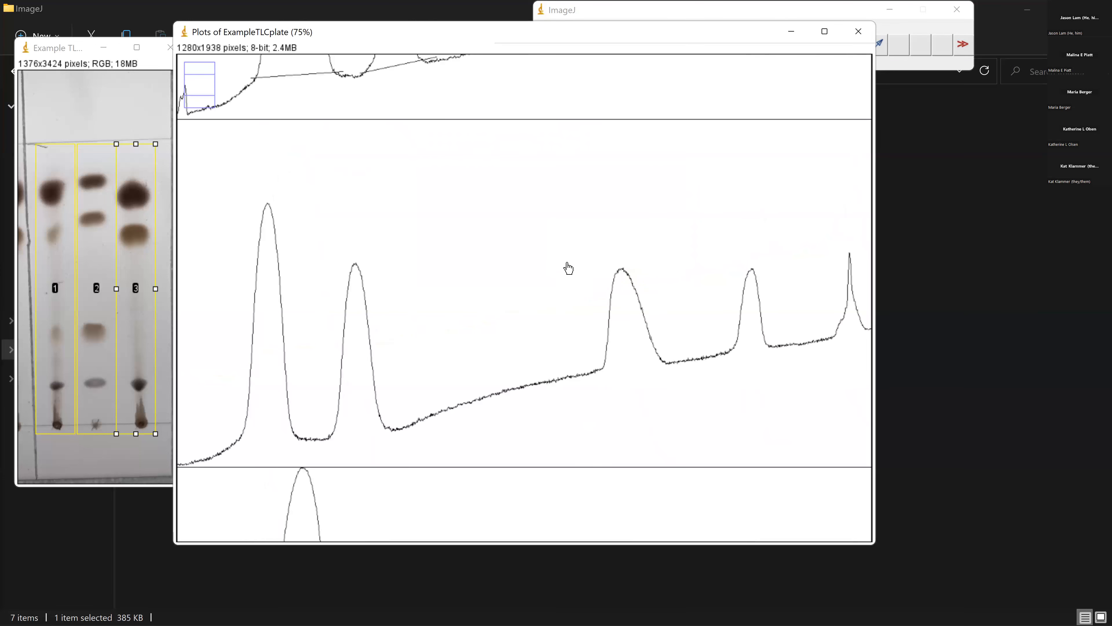
{"action": "scroll", "coordinate": [583, 268], "scroll_direction": "down", "scroll_amount": 5}
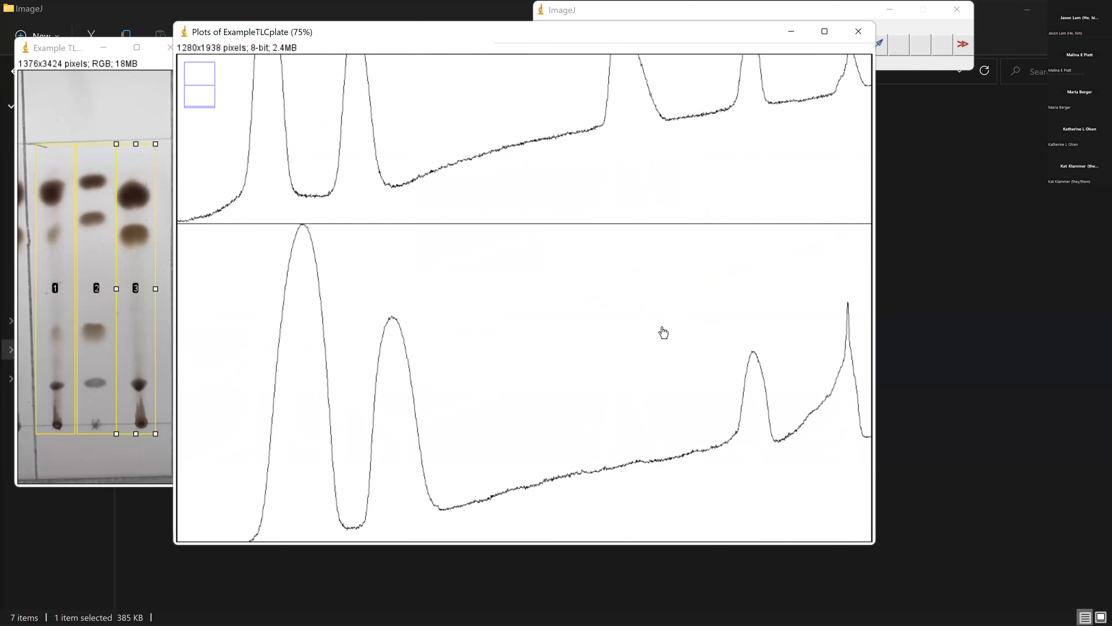
{"action": "left_click_drag", "start_coordinate": [685, 191], "coordinate": [661, 358]}
{"action": "scroll", "coordinate": [712, 171], "scroll_direction": "up", "scroll_amount": 3}
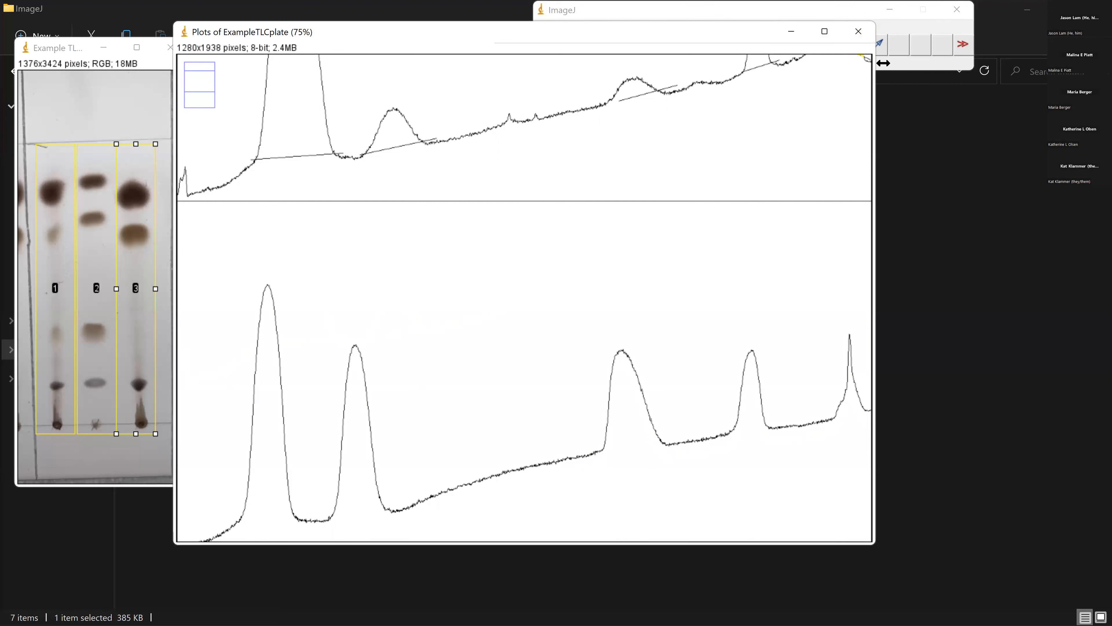
Step: Close the lane plots and the Results table, and move the plate image into the open space beneath the main toolbar
{"action": "left_click", "coordinate": [858, 31]}
{"action": "left_click", "coordinate": [543, 218]}
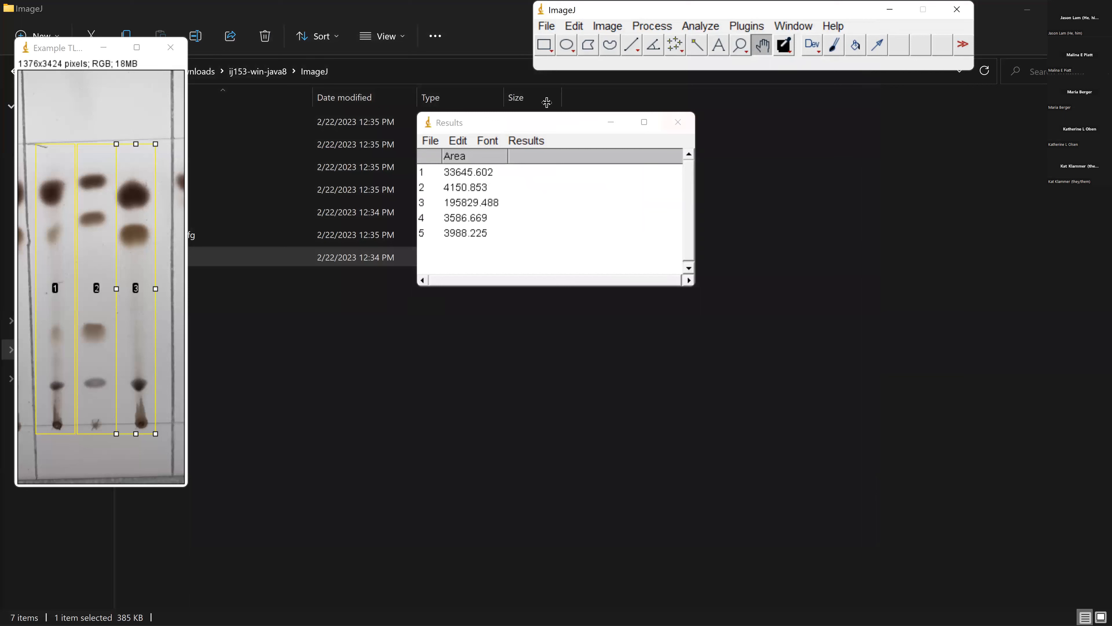
{"action": "left_click", "coordinate": [679, 122]}
{"action": "left_click", "coordinate": [552, 206]}
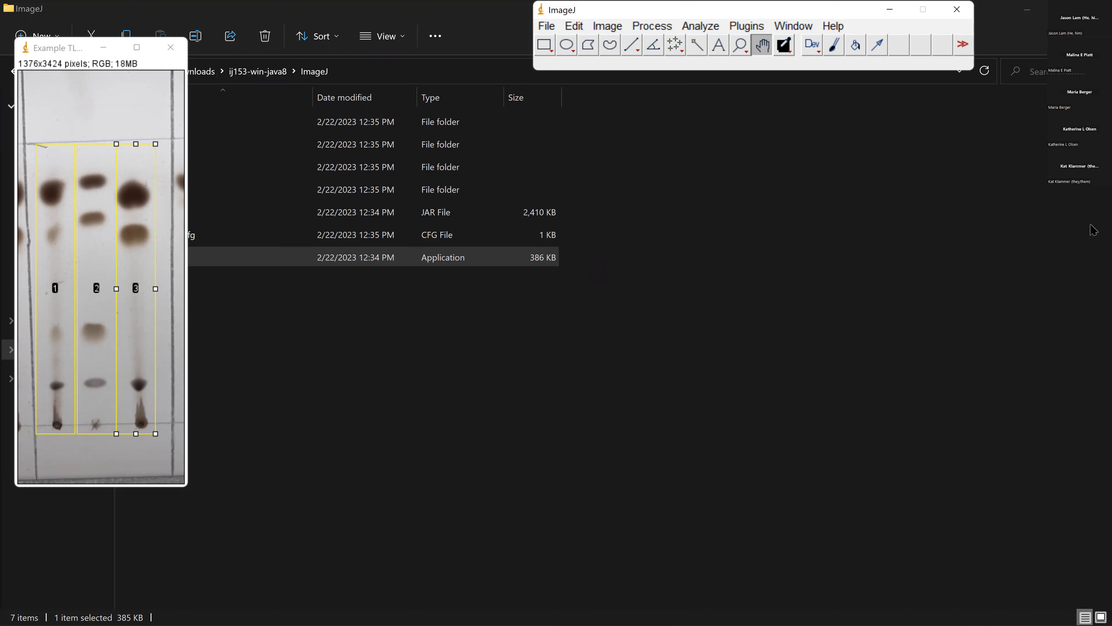
{"action": "left_click", "coordinate": [88, 49]}
{"action": "left_click_drag", "start_coordinate": [158, 57], "coordinate": [478, 77]}
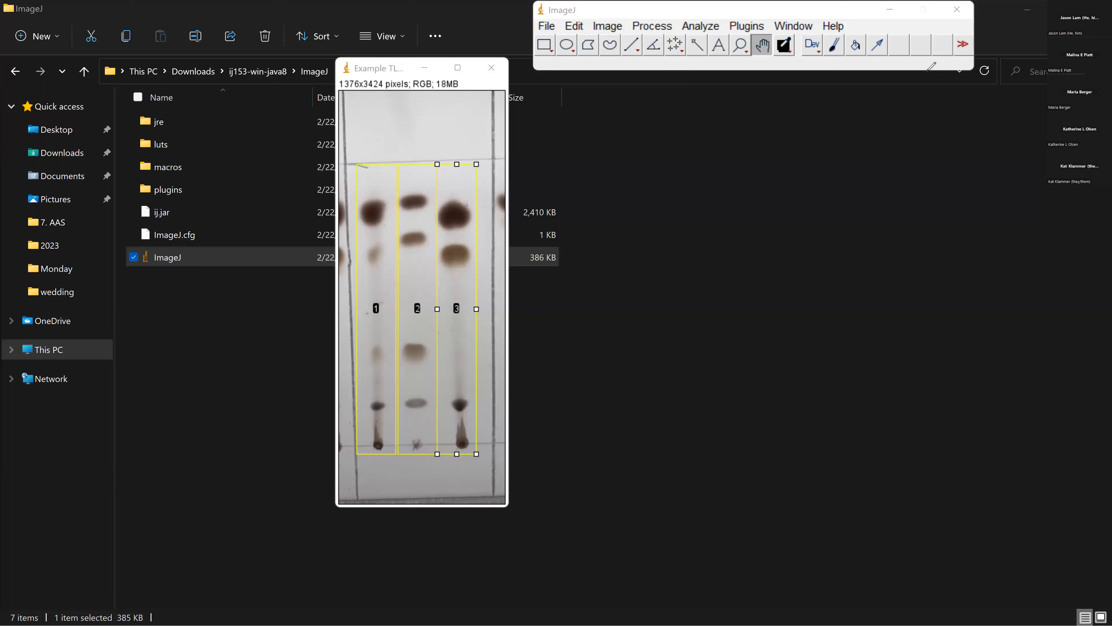
Step: Mark the second lane's origin and solvent front in green on the plate image and label the distance 13 cm
{"action": "left_click_drag", "start_coordinate": [414, 446], "coordinate": [421, 443]}
{"action": "left_click_drag", "start_coordinate": [409, 165], "coordinate": [430, 163]}
{"action": "mouse_move", "coordinate": [423, 144]}
{"action": "left_mouse_down"}
{"action": "mouse_move", "coordinate": [423, 128]}
{"action": "mouse_move", "coordinate": [429, 150]}
{"action": "mouse_move", "coordinate": [506, 140]}
{"action": "left_mouse_up"}
Step: Mark the second lane's origin and uppermost spot in red, connect them with a line, and label the distance 12 cm
{"action": "left_click_drag", "start_coordinate": [416, 450], "coordinate": [423, 445]}
{"action": "left_click_drag", "start_coordinate": [413, 204], "coordinate": [415, 204]}
{"action": "mouse_move", "coordinate": [421, 201]}
{"action": "left_mouse_down"}
{"action": "mouse_move", "coordinate": [439, 397]}
{"action": "mouse_move", "coordinate": [426, 445]}
{"action": "left_mouse_up"}
{"action": "mouse_move", "coordinate": [446, 320]}
{"action": "left_mouse_down"}
{"action": "mouse_move", "coordinate": [449, 350]}
{"action": "mouse_move", "coordinate": [510, 328]}
{"action": "left_mouse_up"}
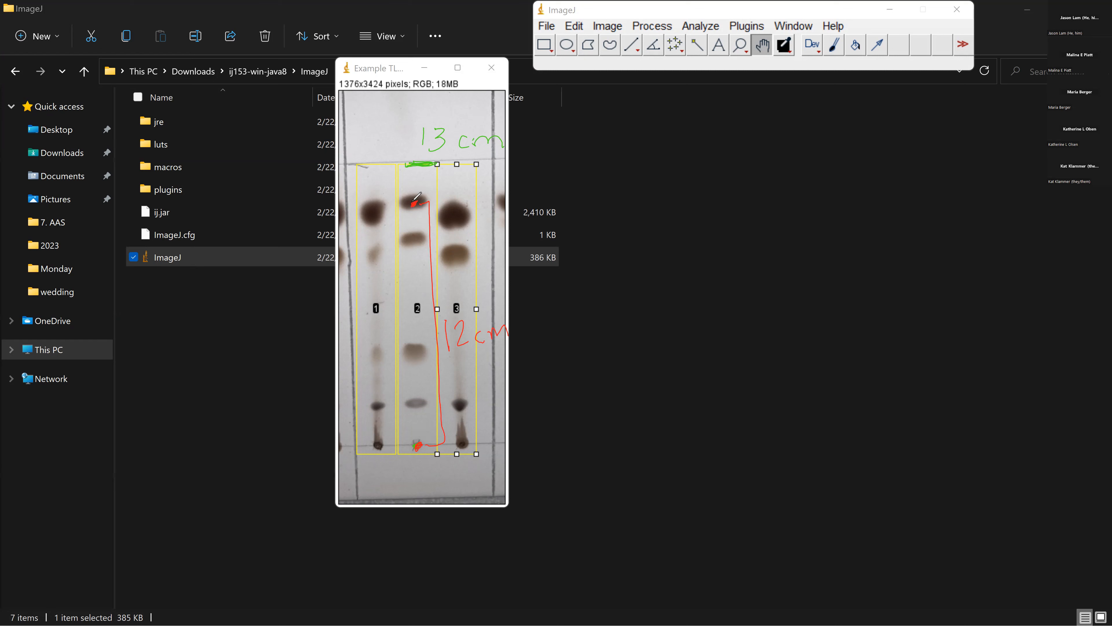
Step: Write the retention factor calculation 12/13 = 0.9 in red beside the plate image
{"action": "mouse_move", "coordinate": [623, 144]}
{"action": "left_mouse_down"}
{"action": "mouse_move", "coordinate": [619, 167]}
{"action": "mouse_move", "coordinate": [640, 149]}
{"action": "mouse_move", "coordinate": [645, 159]}
{"action": "mouse_move", "coordinate": [638, 184]}
{"action": "mouse_move", "coordinate": [686, 175]}
{"action": "left_mouse_up"}
{"action": "left_click_drag", "start_coordinate": [719, 148], "coordinate": [737, 147]}
{"action": "left_click_drag", "start_coordinate": [719, 161], "coordinate": [743, 158]}
{"action": "left_click", "coordinate": [793, 159]}
{"action": "left_click_drag", "start_coordinate": [777, 145], "coordinate": [820, 164]}
Step: Mark the second lane's second-highest spot and the origin in blue and connect them with a line
{"action": "left_click_drag", "start_coordinate": [414, 241], "coordinate": [418, 240]}
{"action": "left_click_drag", "start_coordinate": [419, 444], "coordinate": [421, 439]}
{"action": "mouse_move", "coordinate": [417, 239]}
{"action": "left_mouse_down"}
{"action": "mouse_move", "coordinate": [437, 342]}
{"action": "mouse_move", "coordinate": [423, 445]}
{"action": "left_mouse_up"}
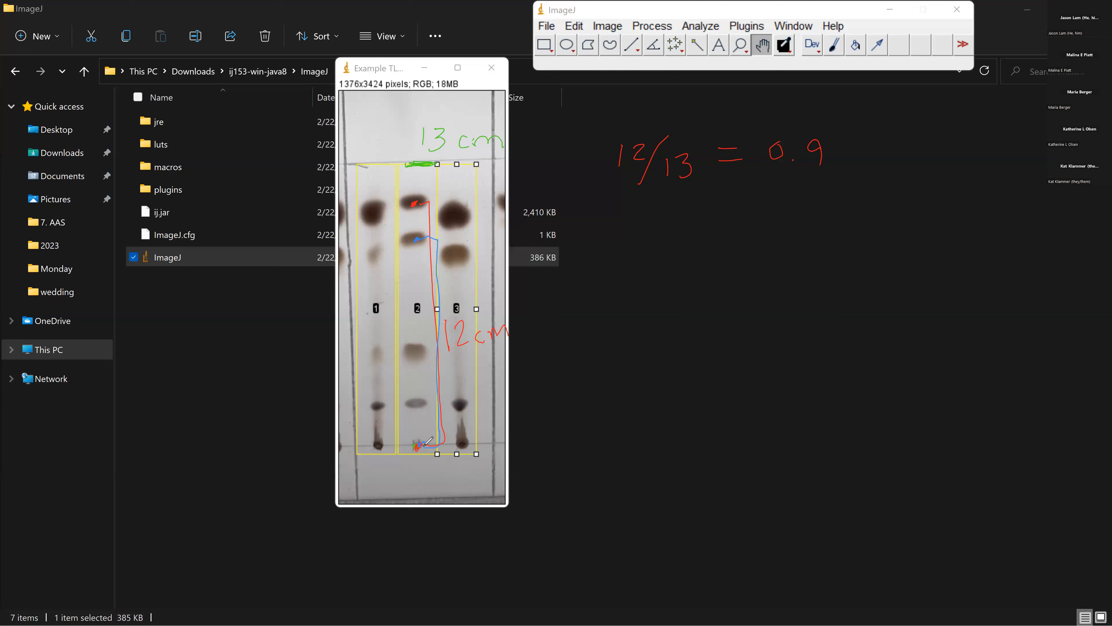
Step: Write 0.7 in blue beneath the 12/13 calculation and circle the 0.9 result
{"action": "left_click", "coordinate": [780, 227]}
{"action": "left_click_drag", "start_coordinate": [758, 217], "coordinate": [806, 241]}
{"action": "mouse_move", "coordinate": [841, 118]}
{"action": "left_mouse_down"}
{"action": "mouse_move", "coordinate": [803, 176]}
{"action": "mouse_move", "coordinate": [818, 177]}
{"action": "left_mouse_up"}
{"action": "mouse_move", "coordinate": [842, 119]}
{"action": "left_mouse_down"}
{"action": "mouse_move", "coordinate": [807, 110]}
{"action": "mouse_move", "coordinate": [748, 148]}
{"action": "mouse_move", "coordinate": [780, 113]}
{"action": "mouse_move", "coordinate": [773, 123]}
{"action": "left_mouse_up"}
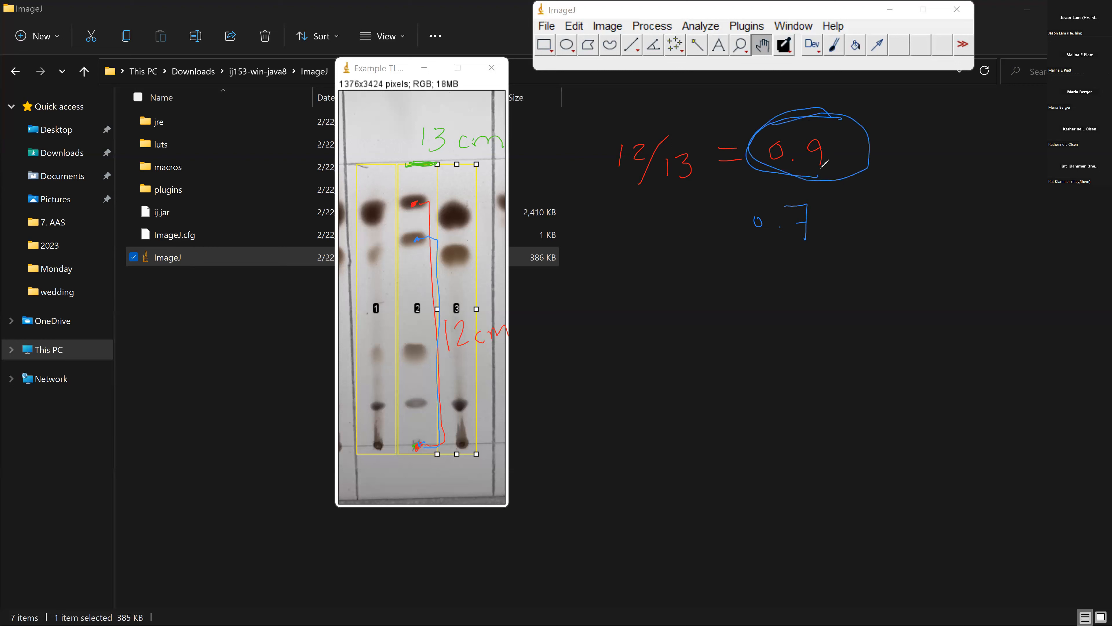